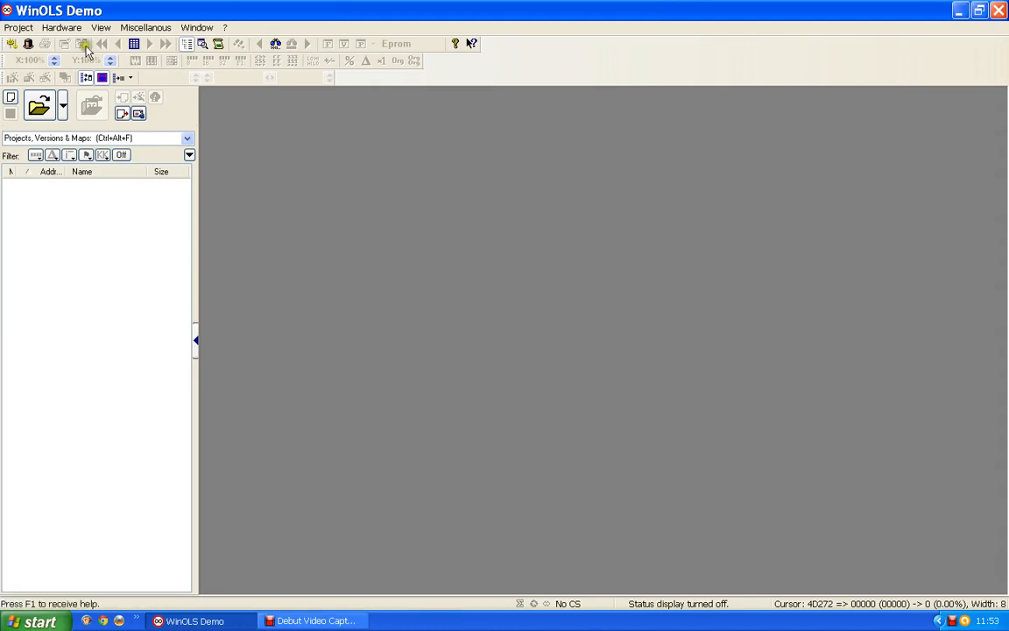
Create a new project and load the original VW-130 Passat file from My Documents as its data source.
{"action": "left_click", "coordinate": [21, 28]}
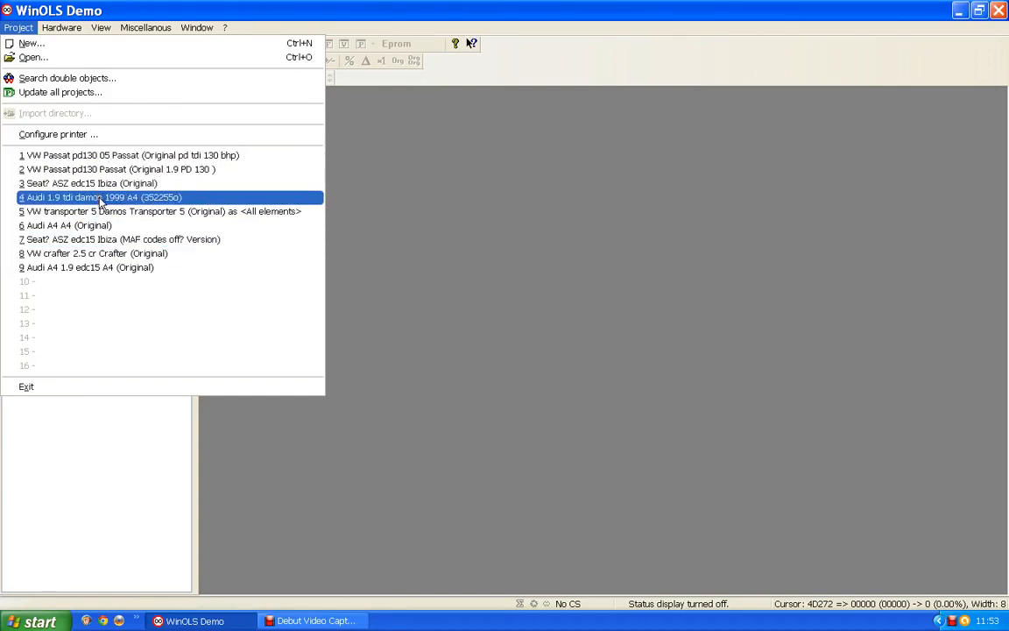
{"action": "left_click", "coordinate": [29, 44]}
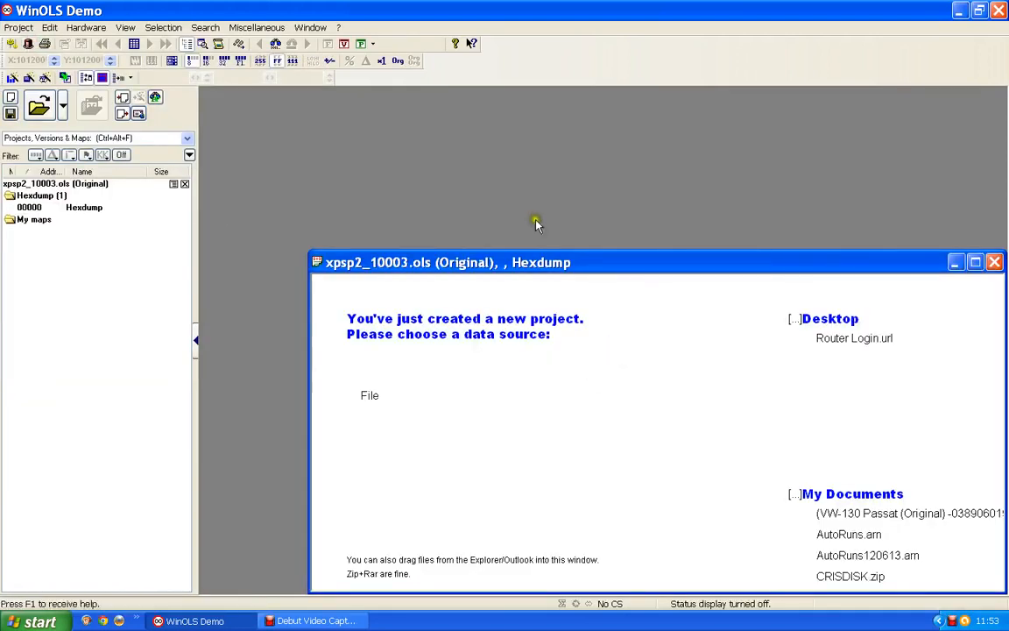
{"action": "left_click_drag", "start_coordinate": [697, 262], "coordinate": [648, 173]}
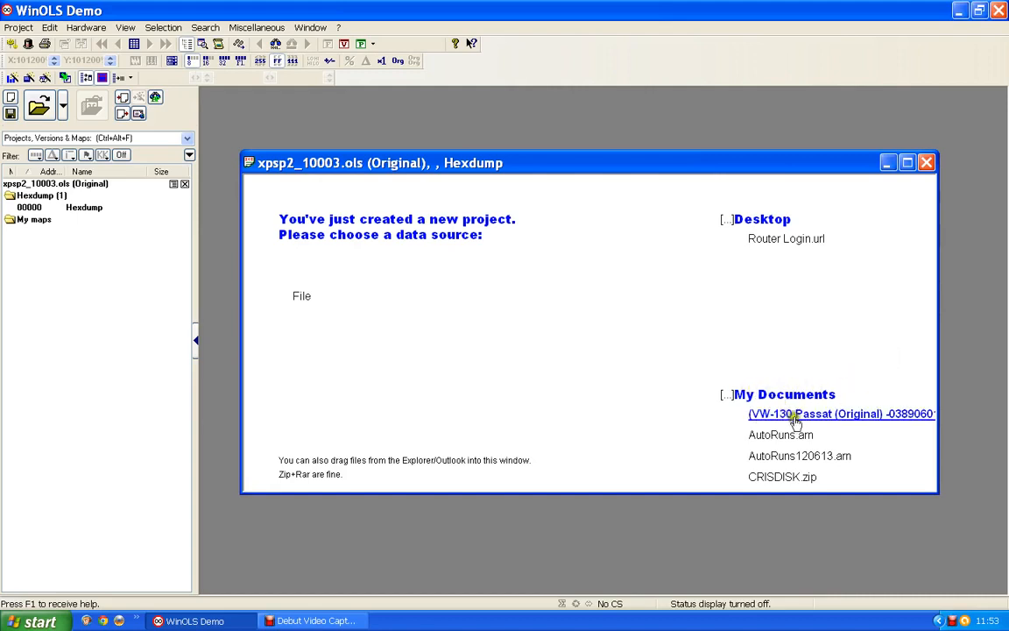
{"action": "left_click", "coordinate": [829, 417]}
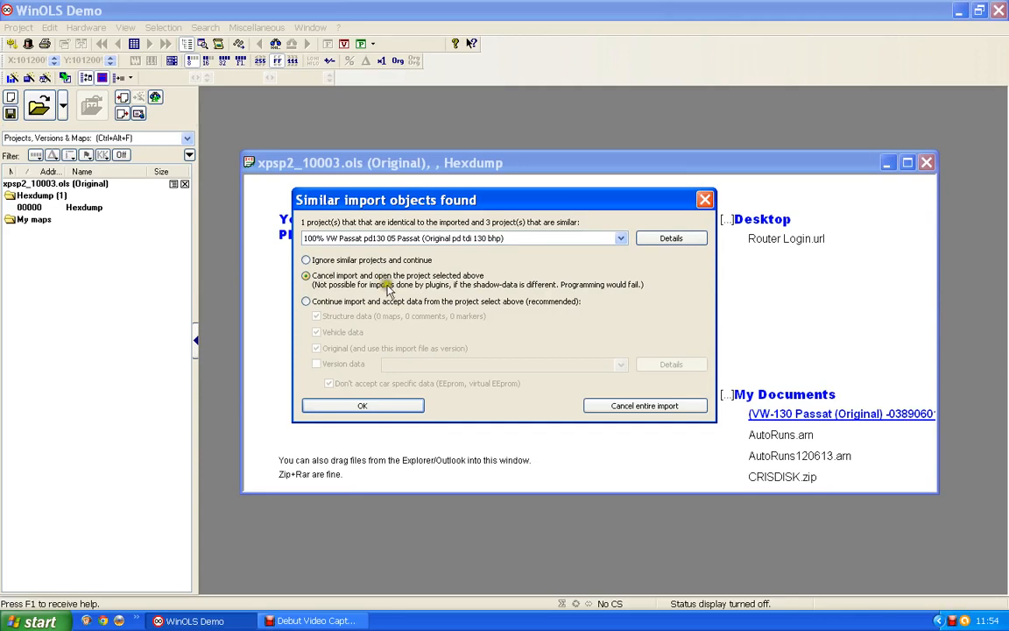
Continue the import while ignoring similar projects, and accept the checksum dialog.
{"action": "left_click", "coordinate": [306, 261]}
{"action": "left_click", "coordinate": [305, 261]}
{"action": "left_click", "coordinate": [328, 403]}
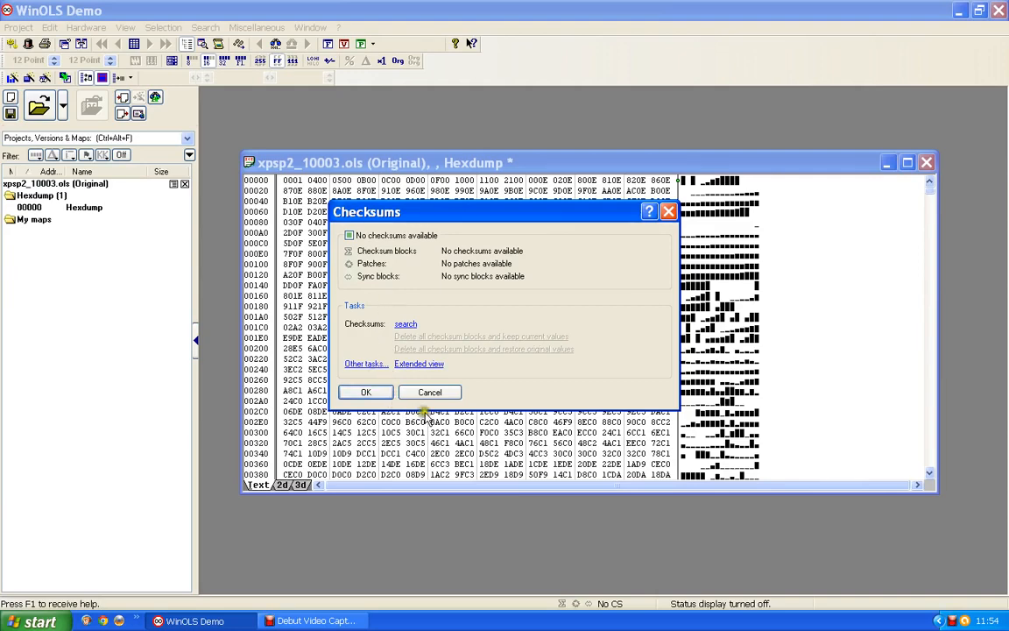
{"action": "left_click", "coordinate": [367, 392]}
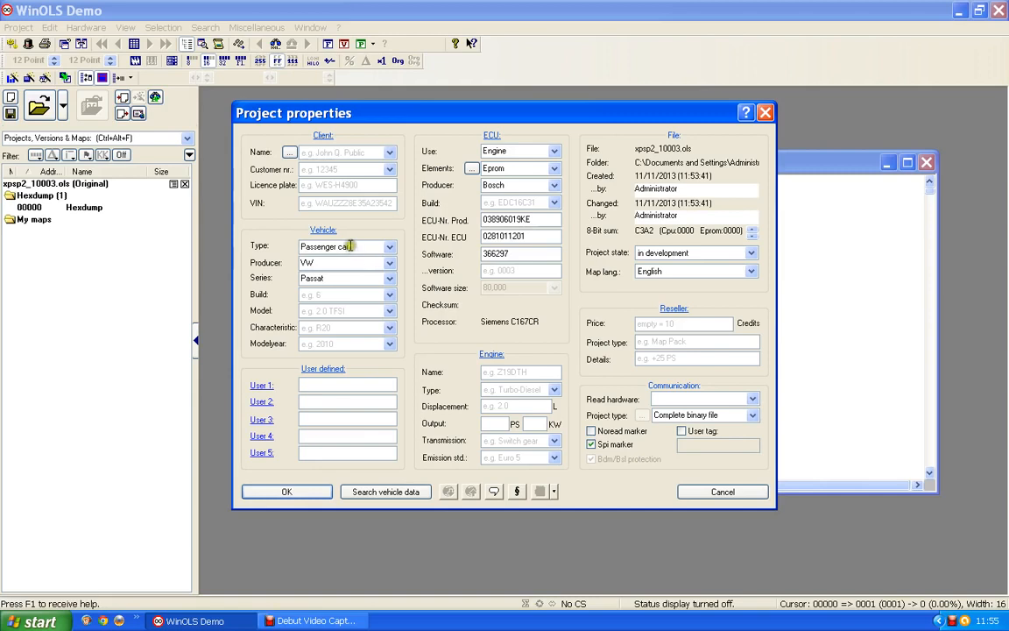
Set the vehicle build to B5, the model to 1.9 TDI PD and the engine output to 130 PS.
{"action": "left_click", "coordinate": [355, 294]}
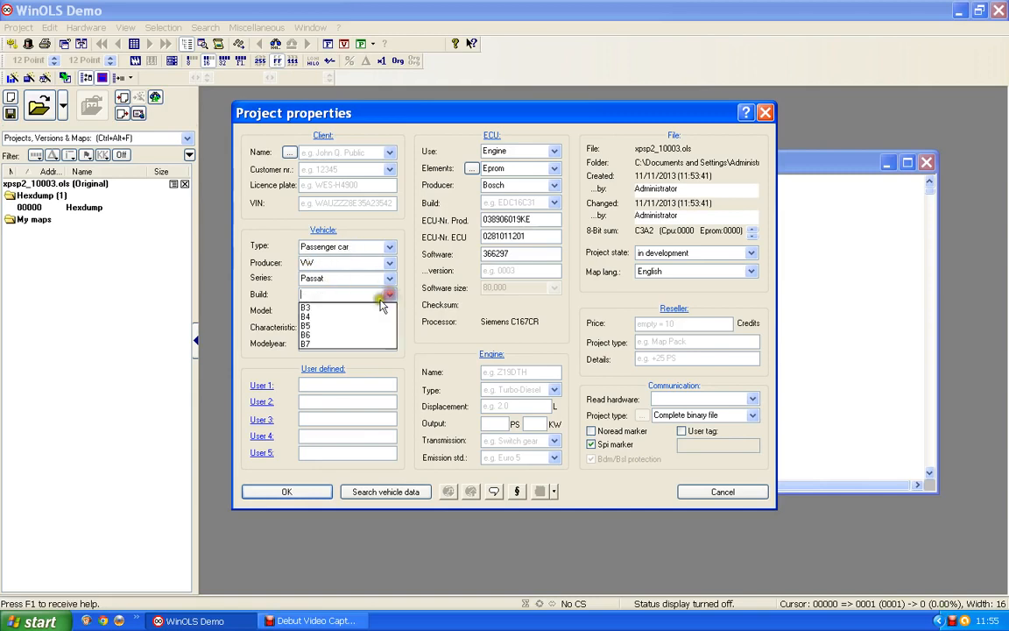
{"action": "left_click", "coordinate": [312, 324]}
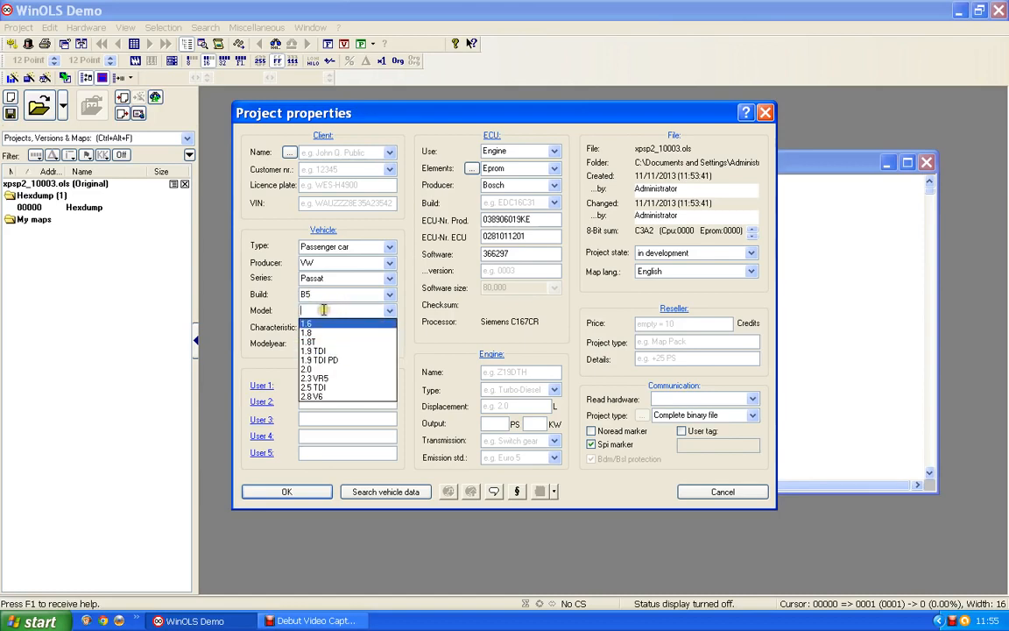
{"action": "left_click", "coordinate": [345, 359]}
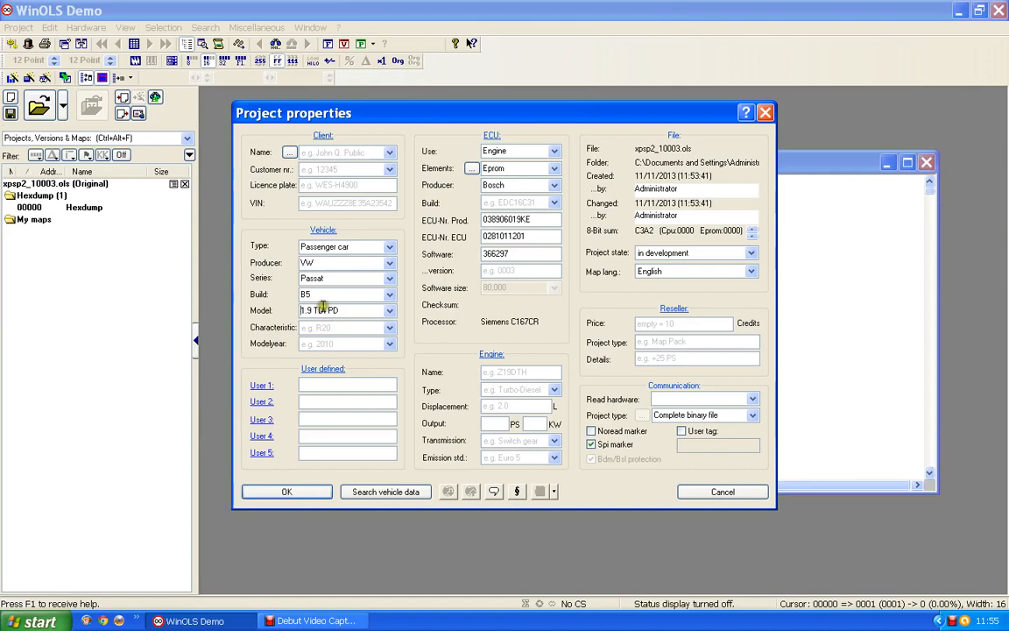
{"action": "left_click", "coordinate": [521, 404]}
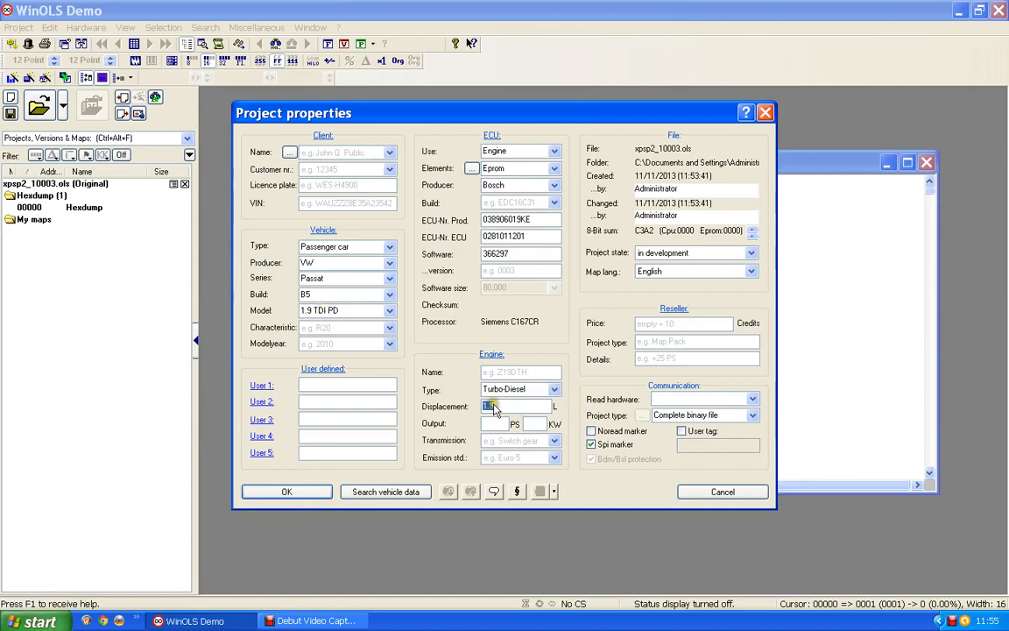
{"action": "left_click", "coordinate": [487, 423]}
{"action": "type", "text": "130"}
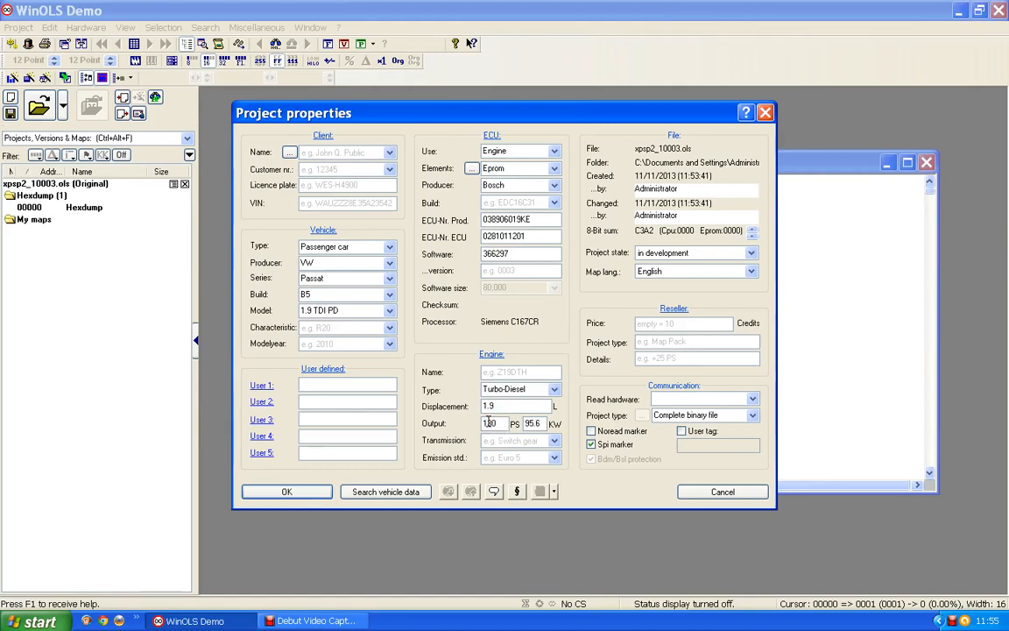
Set the ECU build to EDC15 and accept the project properties.
{"action": "left_click", "coordinate": [597, 488]}
{"action": "left_click", "coordinate": [554, 204]}
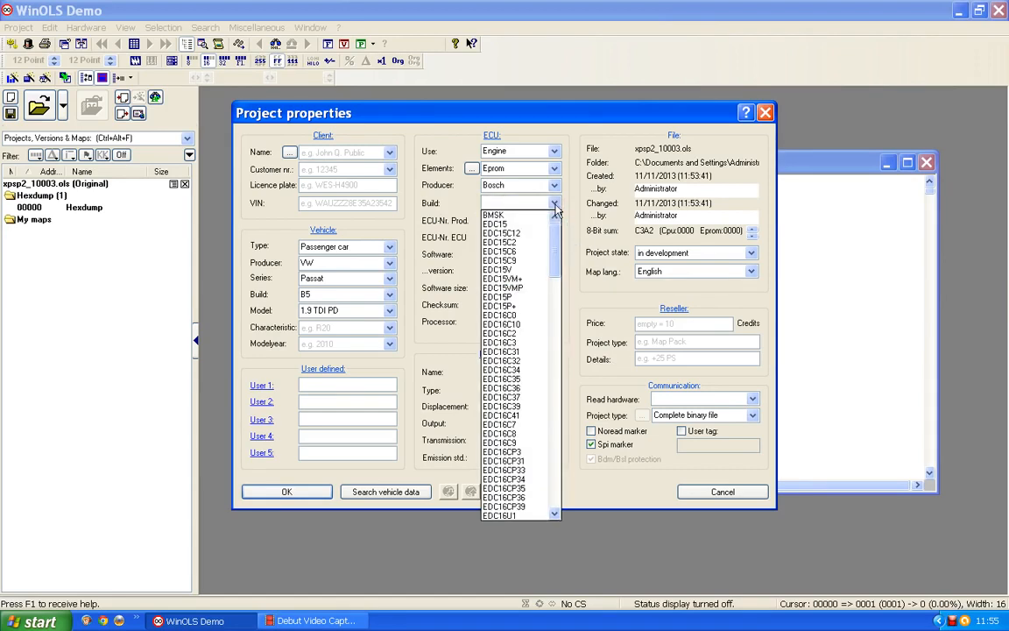
{"action": "left_click", "coordinate": [501, 225]}
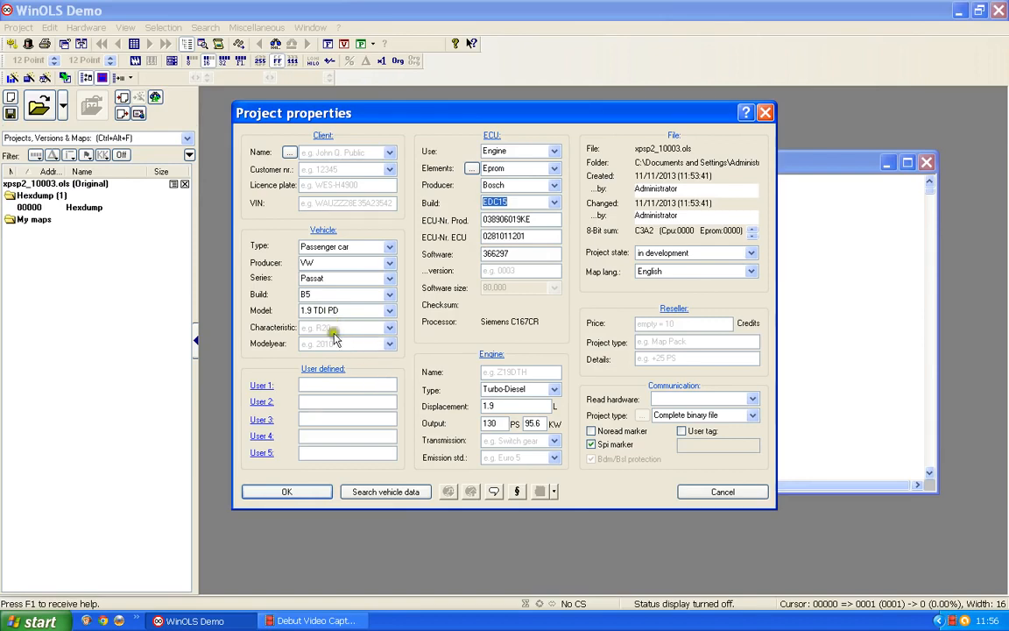
{"action": "left_click", "coordinate": [294, 493]}
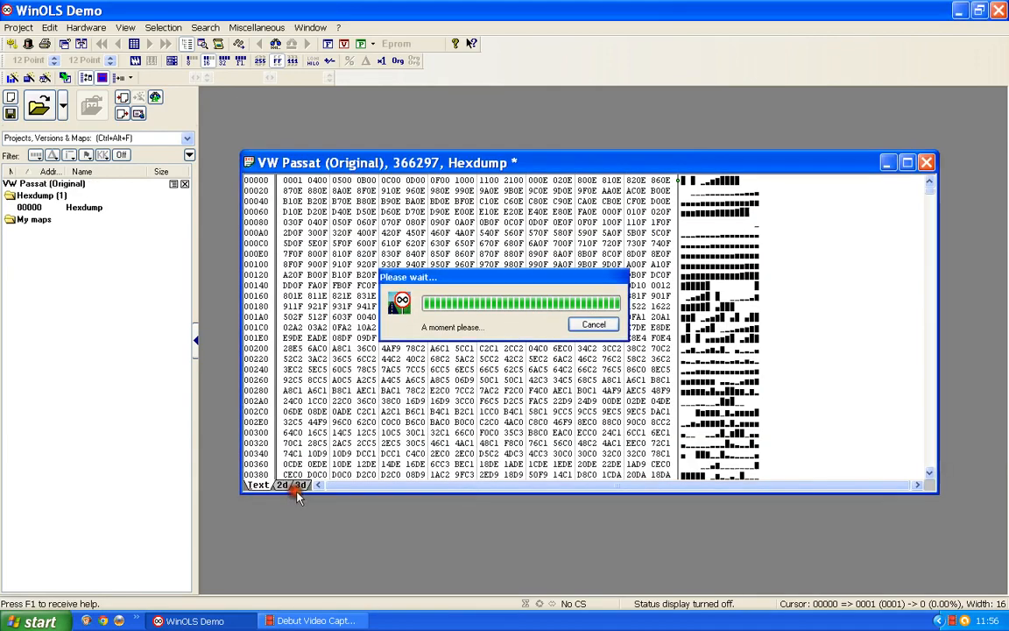
Compare the hexdump in 8-bit and 16-bit, decimal and hexadecimal display, leaving it in 16-bit decimal.
{"action": "left_click_drag", "start_coordinate": [497, 160], "coordinate": [462, 105]}
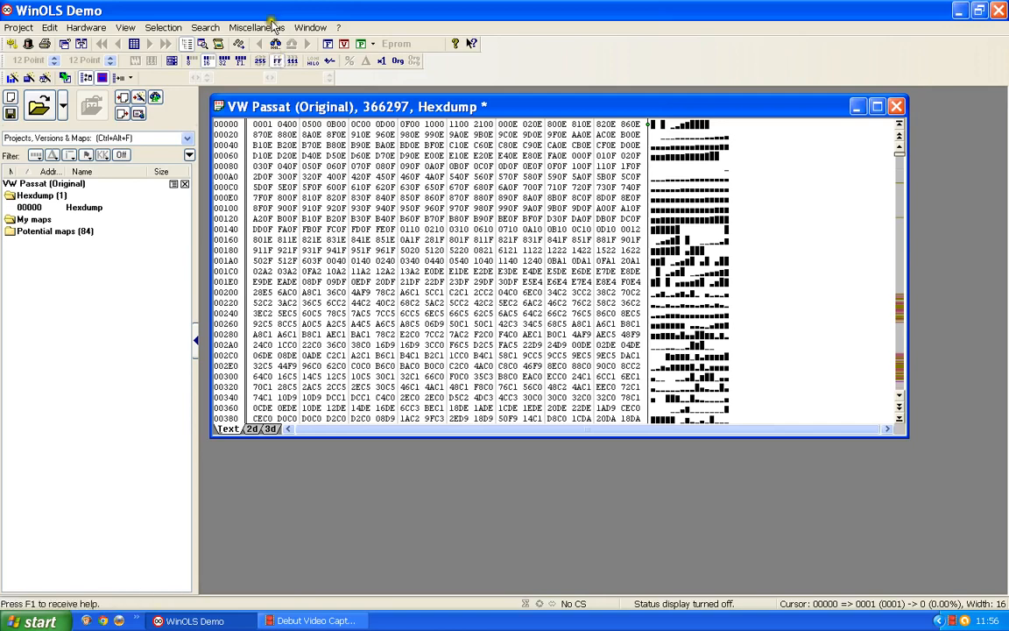
{"action": "left_click", "coordinate": [260, 62]}
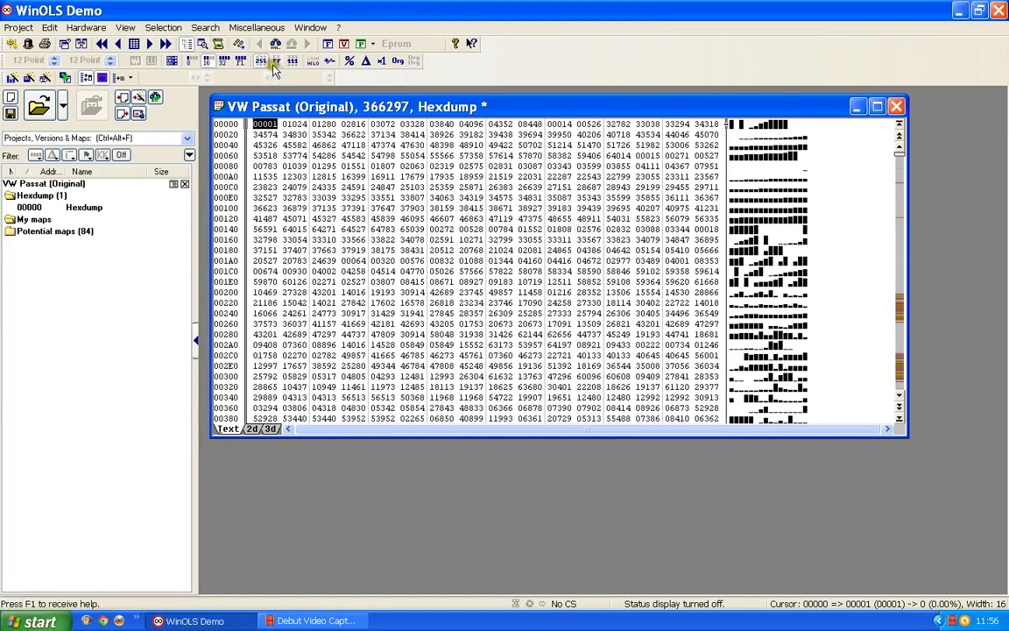
{"action": "left_click", "coordinate": [189, 61]}
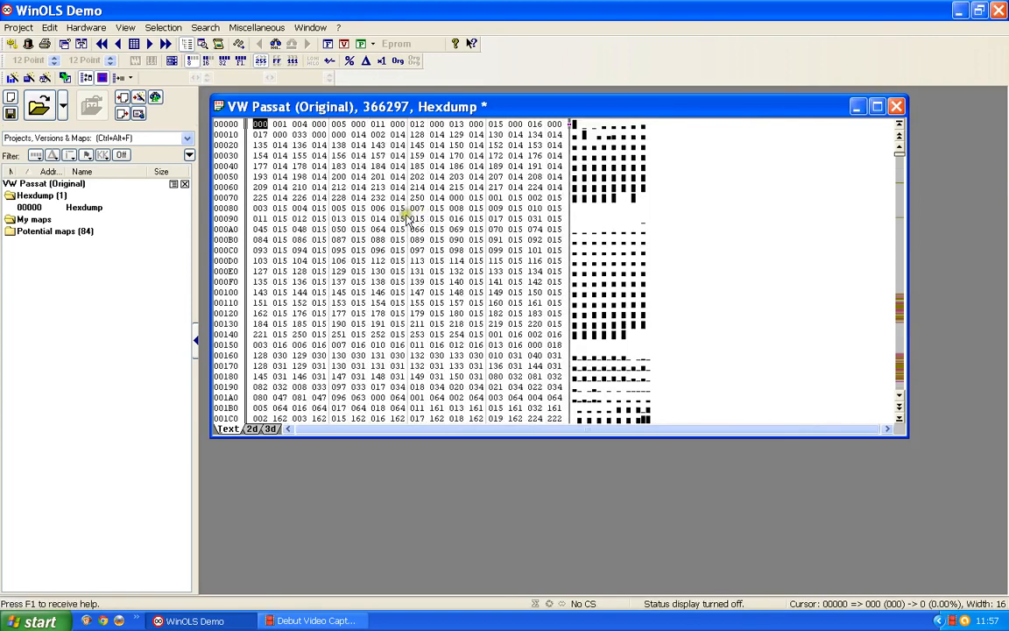
{"action": "left_click", "coordinate": [277, 61]}
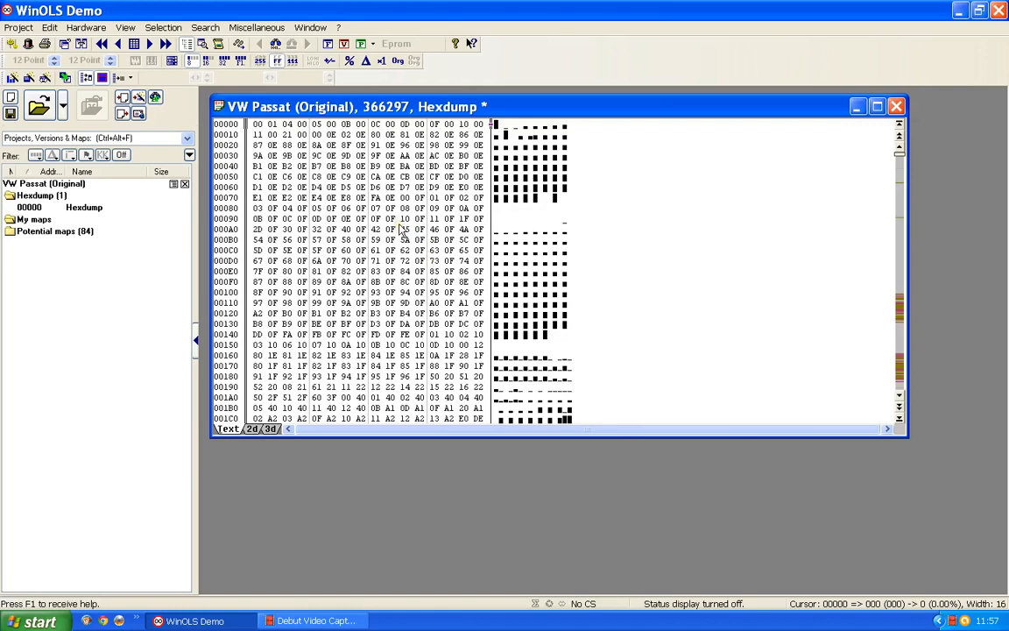
{"action": "left_click", "coordinate": [206, 60]}
{"action": "left_click", "coordinate": [260, 62]}
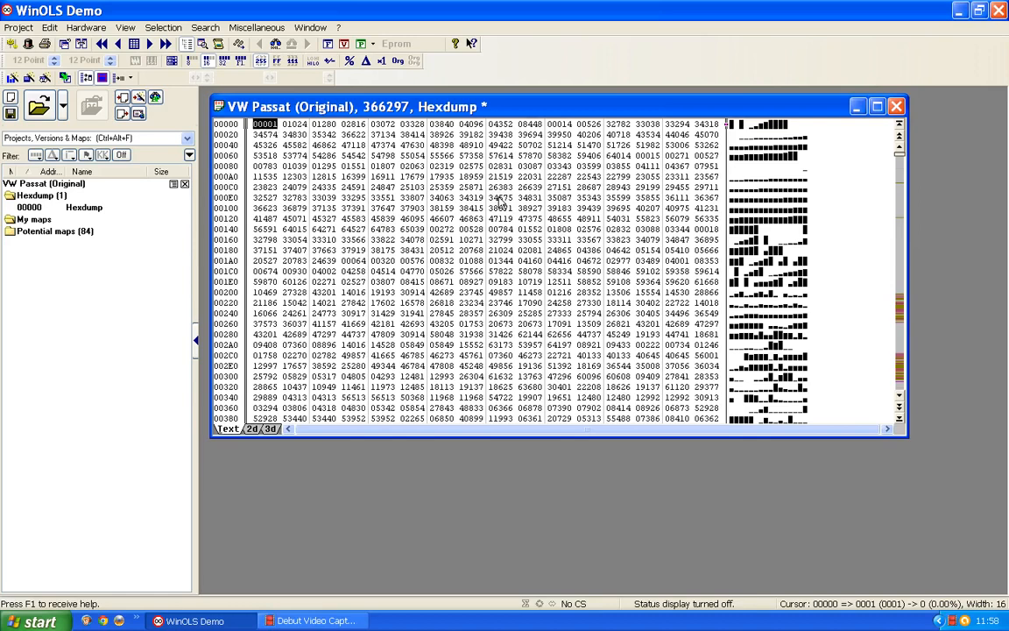
View the hexdump as a 2D graph and as a 3D surface, examining further addresses in 3D.
{"action": "left_click", "coordinate": [252, 429]}
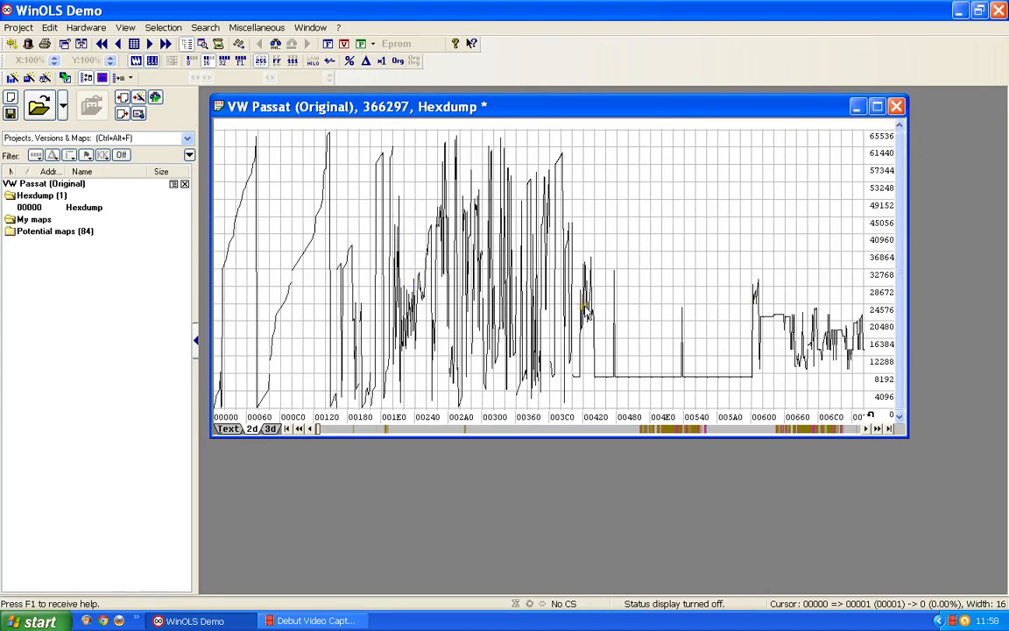
{"action": "left_click", "coordinate": [269, 429]}
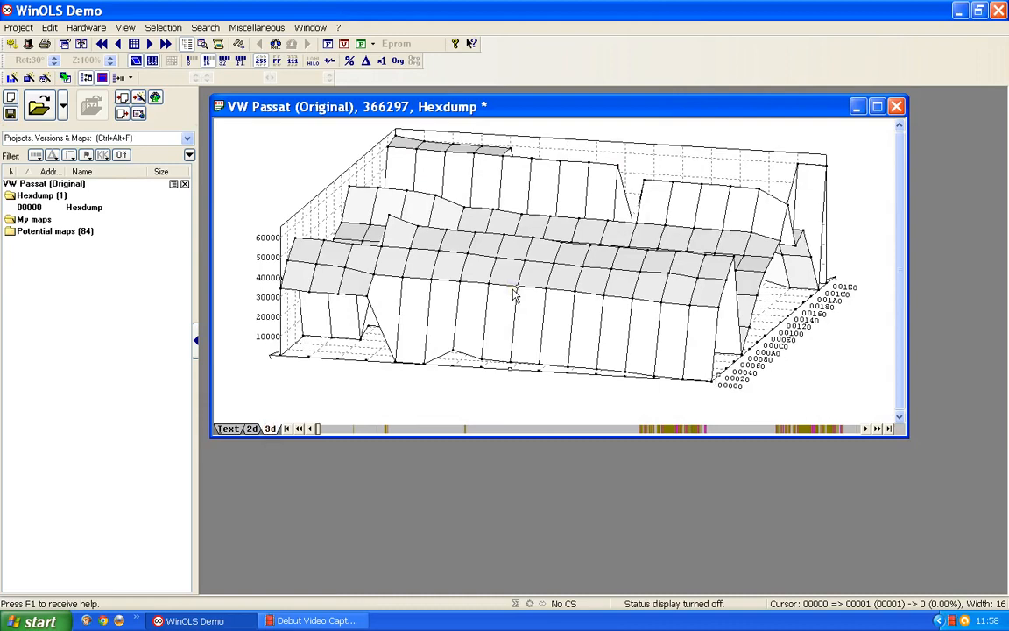
{"action": "scroll", "coordinate": [521, 276], "scroll_direction": "down", "scroll_amount": 6}
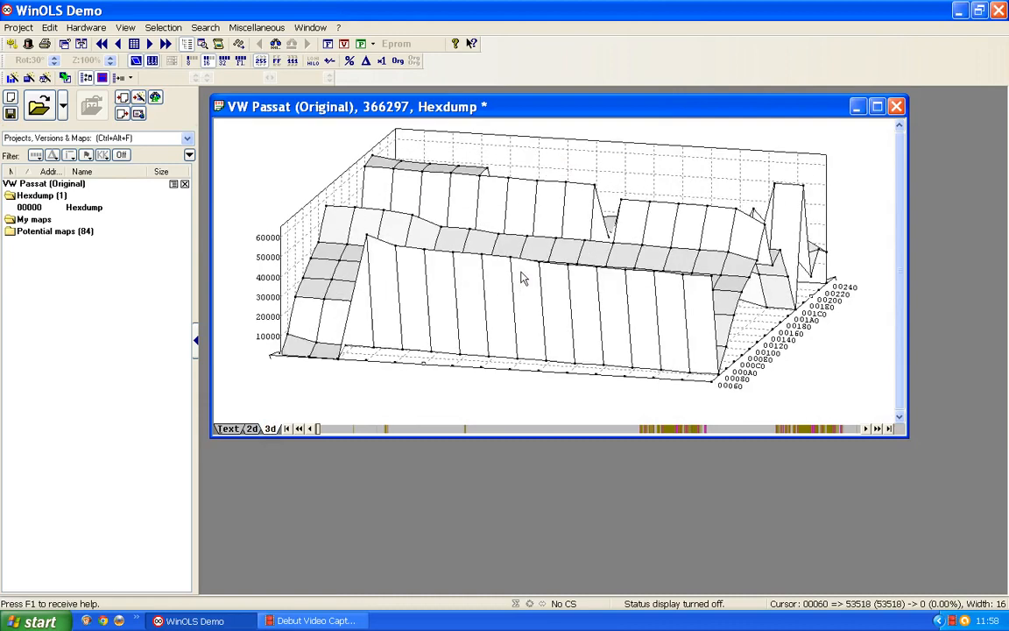
{"action": "scroll", "coordinate": [521, 274], "scroll_direction": "down", "scroll_amount": 4}
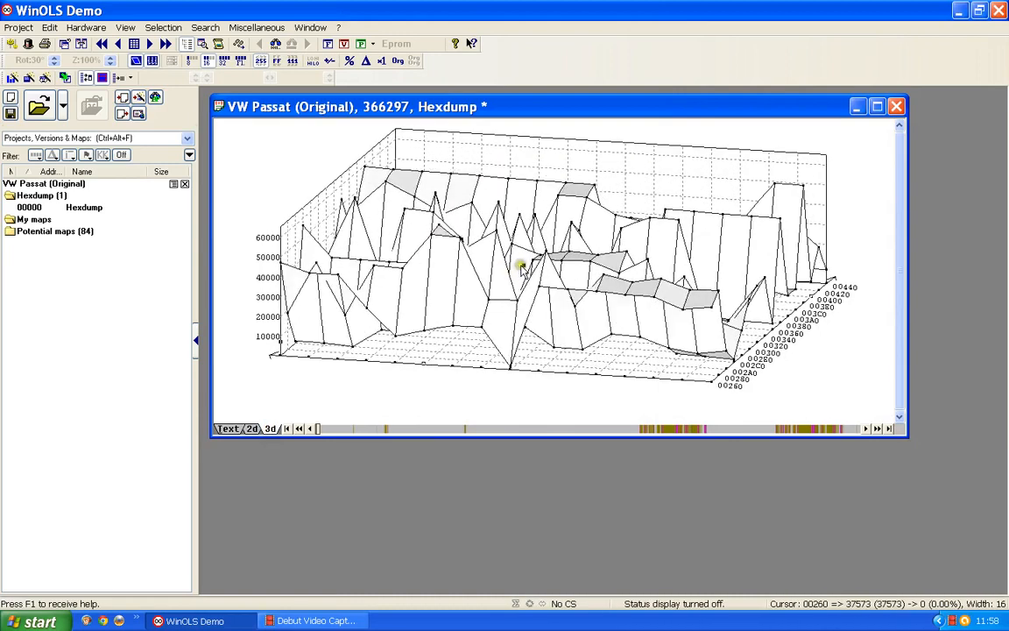
{"action": "scroll", "coordinate": [523, 273], "scroll_direction": "up", "scroll_amount": 4}
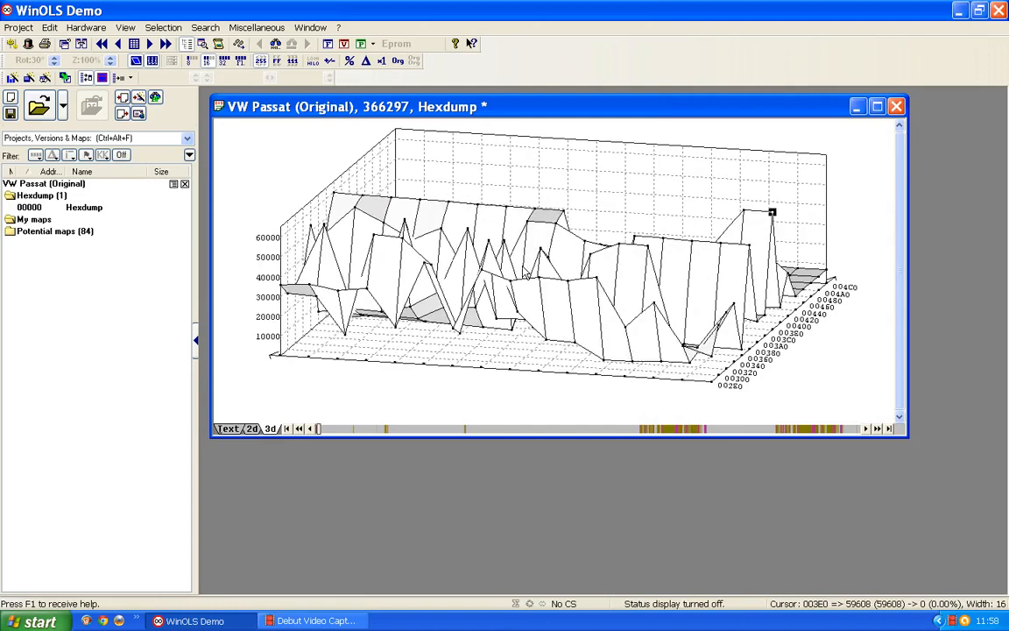
{"action": "scroll", "coordinate": [523, 274], "scroll_direction": "up", "scroll_amount": 3}
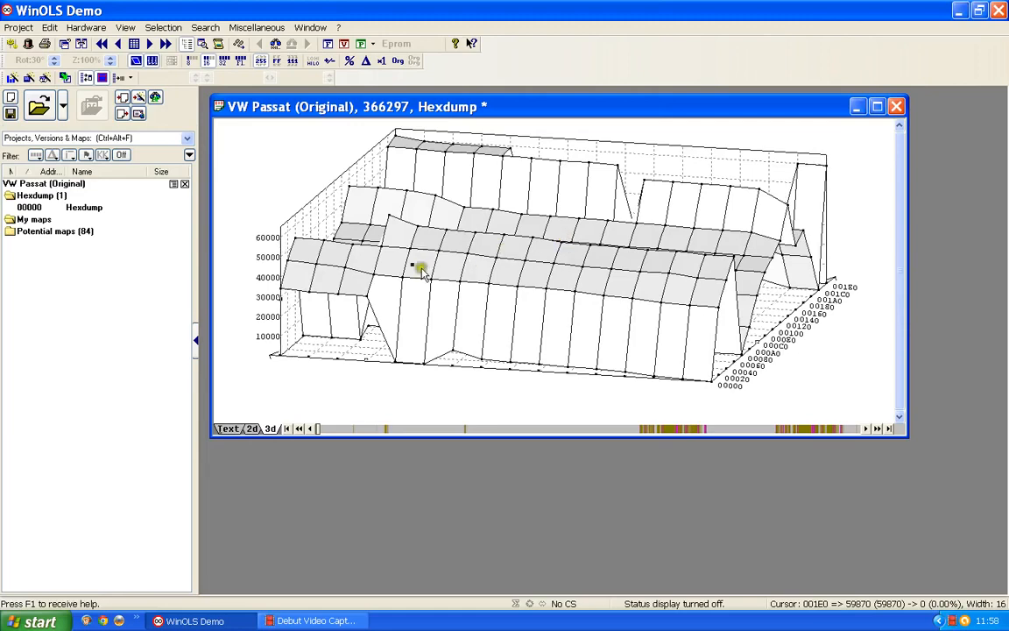
Return the hexdump to the 2D graph and slightly reduce the width and height of its window.
{"action": "left_click", "coordinate": [254, 429]}
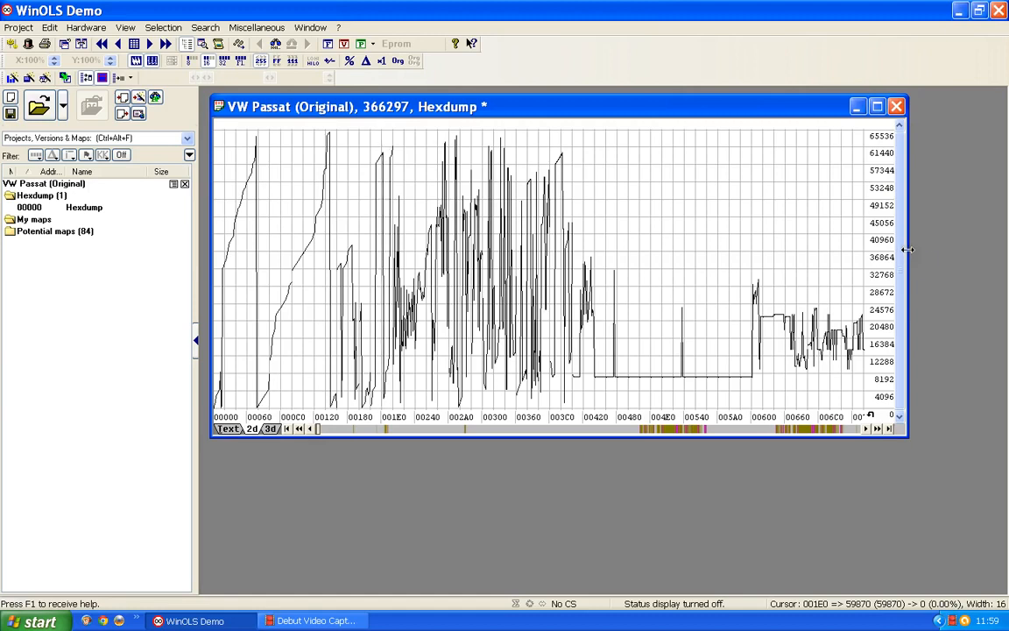
{"action": "mouse_move", "coordinate": [907, 250]}
{"action": "left_mouse_down"}
{"action": "mouse_move", "coordinate": [994, 253]}
{"action": "mouse_move", "coordinate": [897, 248]}
{"action": "left_mouse_up"}
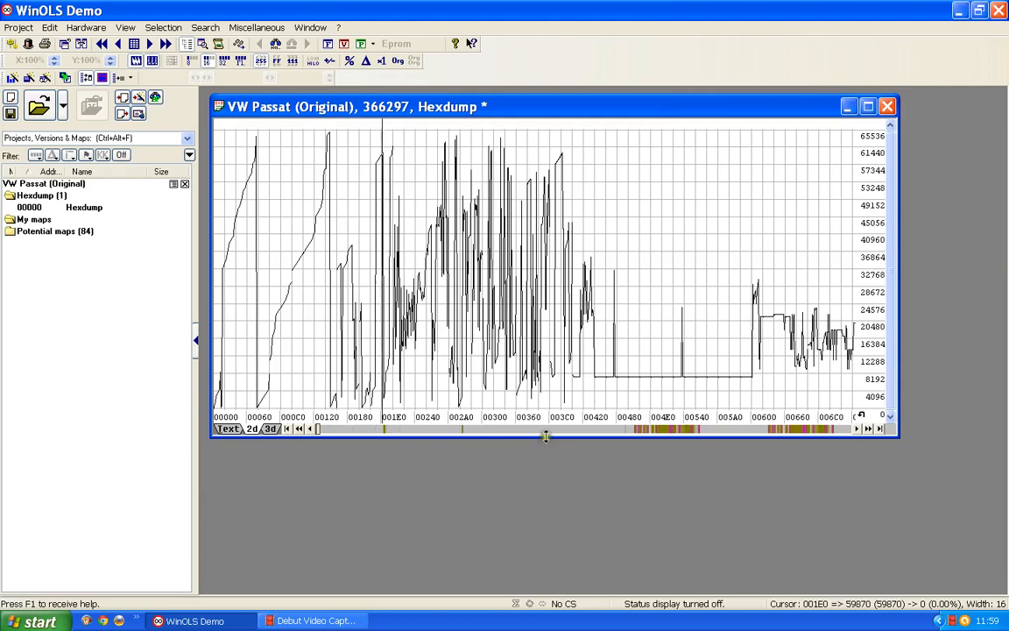
{"action": "mouse_move", "coordinate": [545, 436]}
{"action": "left_mouse_down"}
{"action": "mouse_move", "coordinate": [545, 469]}
{"action": "mouse_move", "coordinate": [544, 418]}
{"action": "left_mouse_up"}
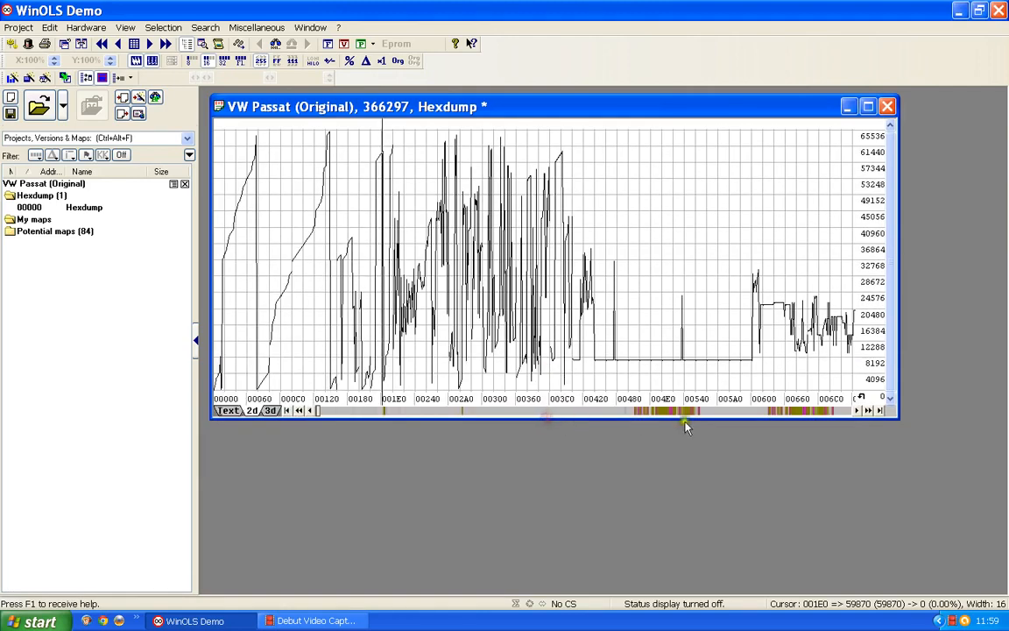
Minimize the hexdump window, maximize it, and restore it to its normal size.
{"action": "left_click", "coordinate": [848, 106]}
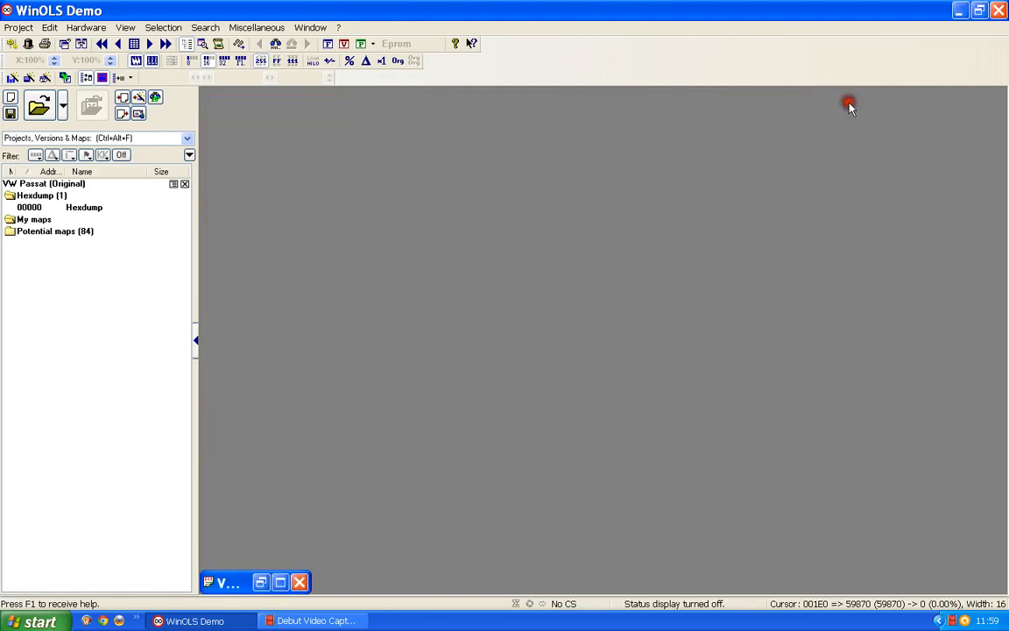
{"action": "left_click", "coordinate": [281, 581]}
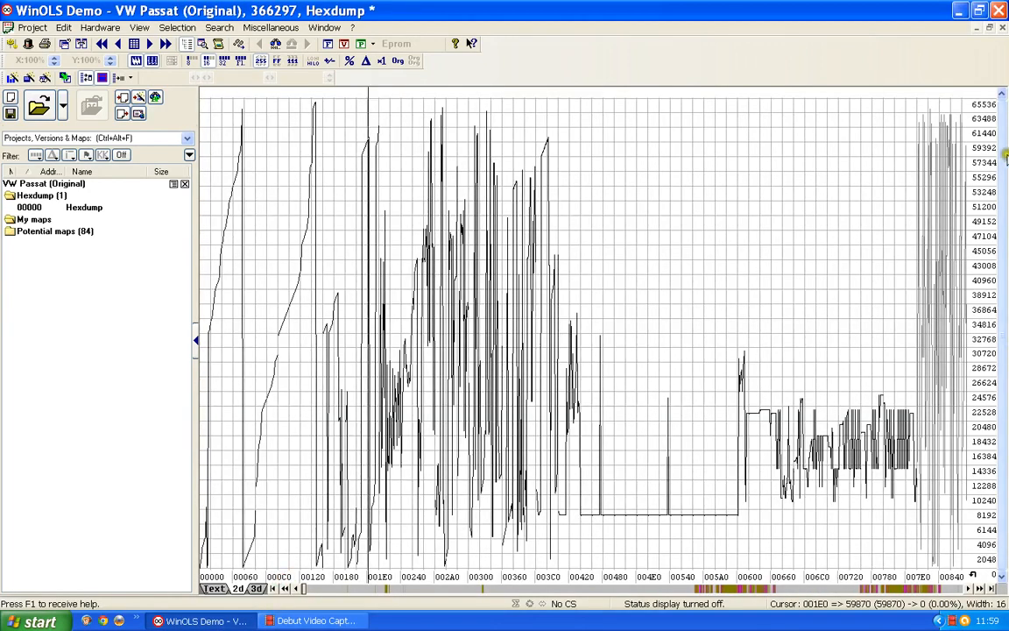
{"action": "left_click", "coordinate": [989, 28]}
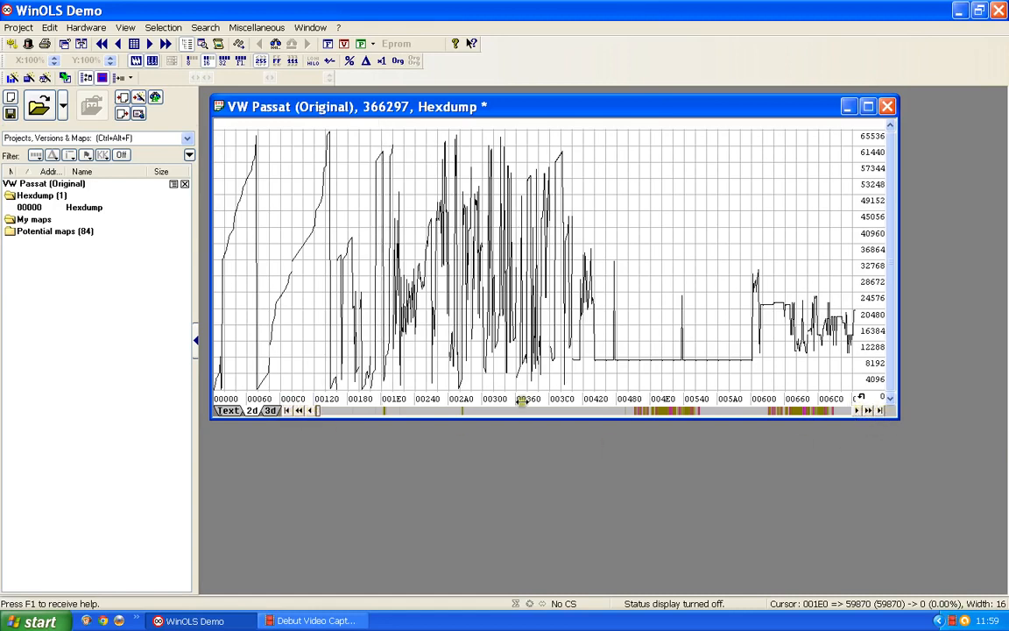
Examine the hexdump's 2D graph near the middle of the file, paging forward and backward between about addresses 2FF40 and 32A00.
{"action": "left_click", "coordinate": [320, 411]}
{"action": "left_click_drag", "start_coordinate": [320, 412], "coordinate": [520, 419]}
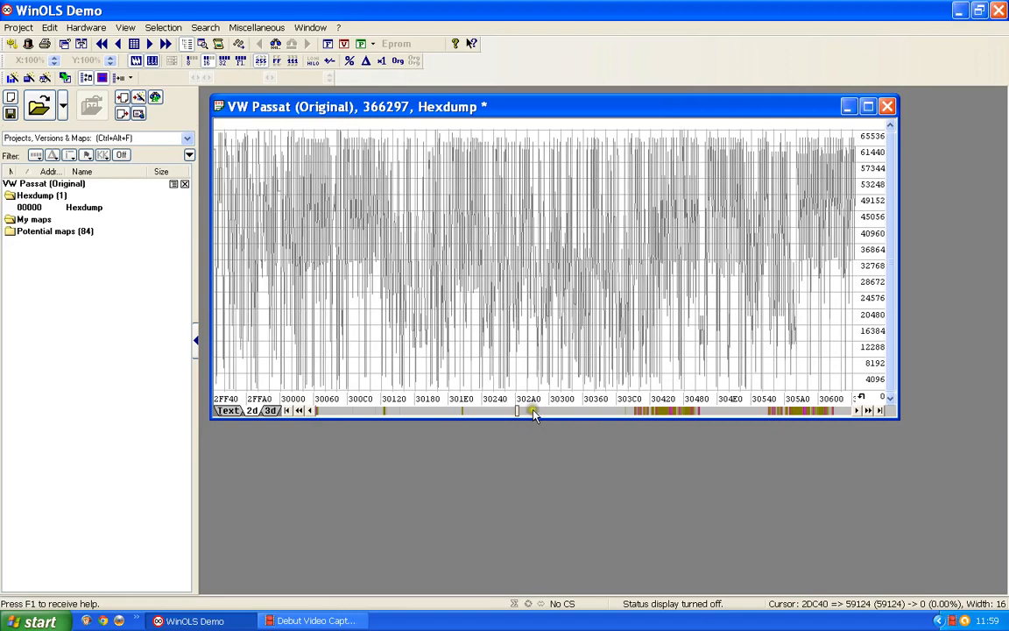
{"action": "left_click", "coordinate": [533, 410]}
{"action": "left_click", "coordinate": [534, 411]}
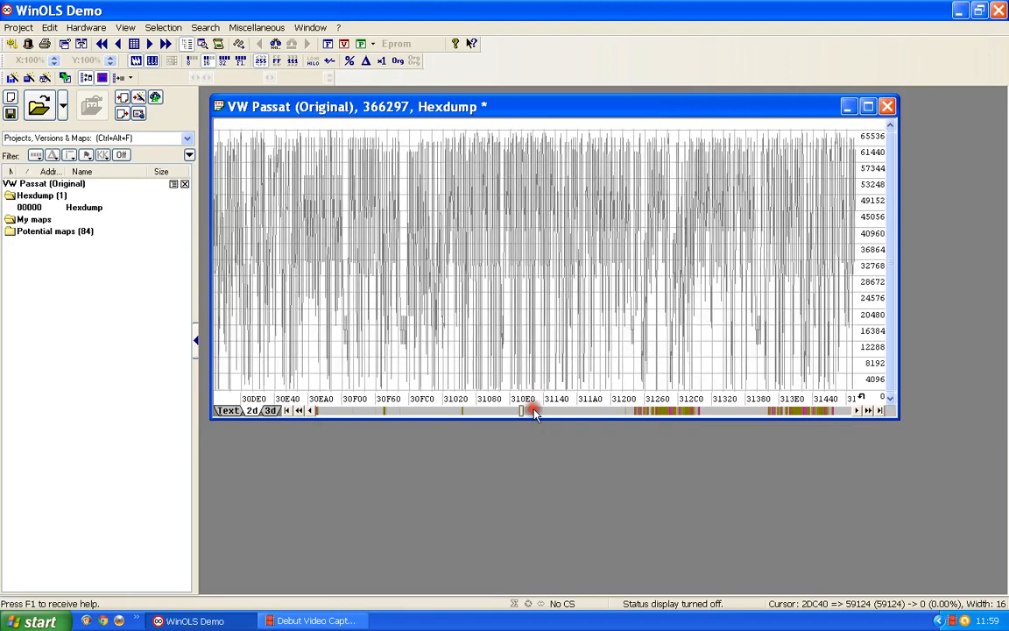
{"action": "left_click", "coordinate": [534, 411]}
{"action": "left_click", "coordinate": [541, 412]}
{"action": "left_click", "coordinate": [541, 412]}
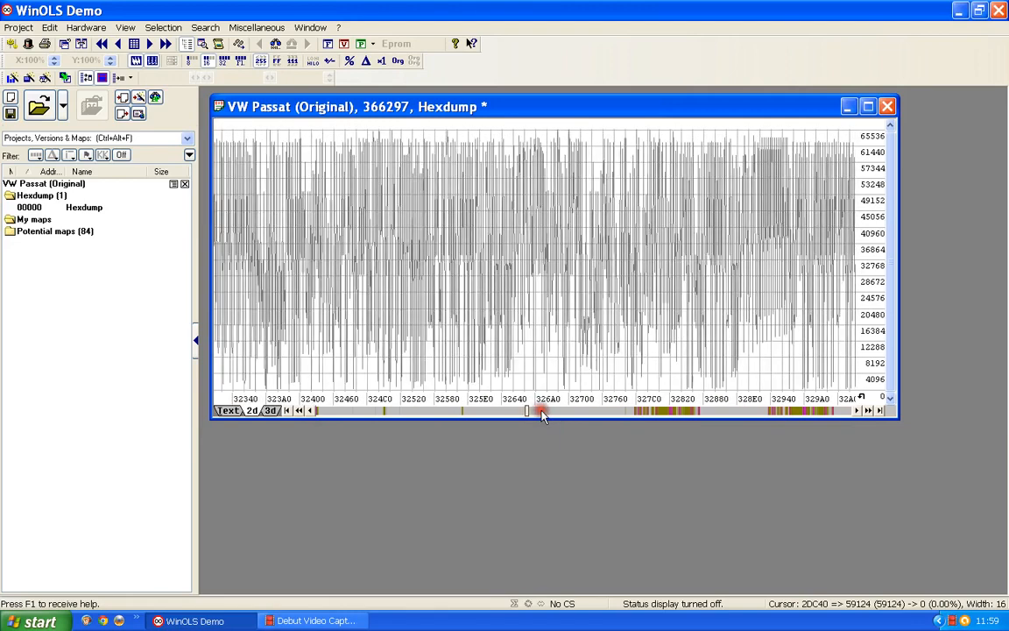
{"action": "left_click", "coordinate": [534, 412]}
{"action": "left_click", "coordinate": [505, 412]}
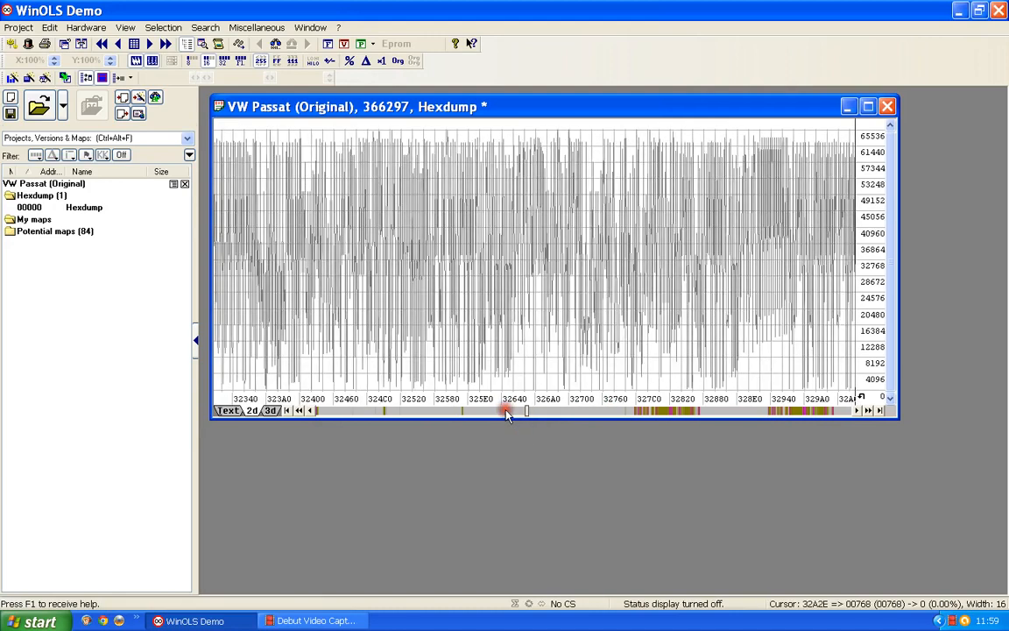
{"action": "left_click", "coordinate": [505, 411]}
{"action": "left_click", "coordinate": [505, 411]}
{"action": "left_click", "coordinate": [504, 412]}
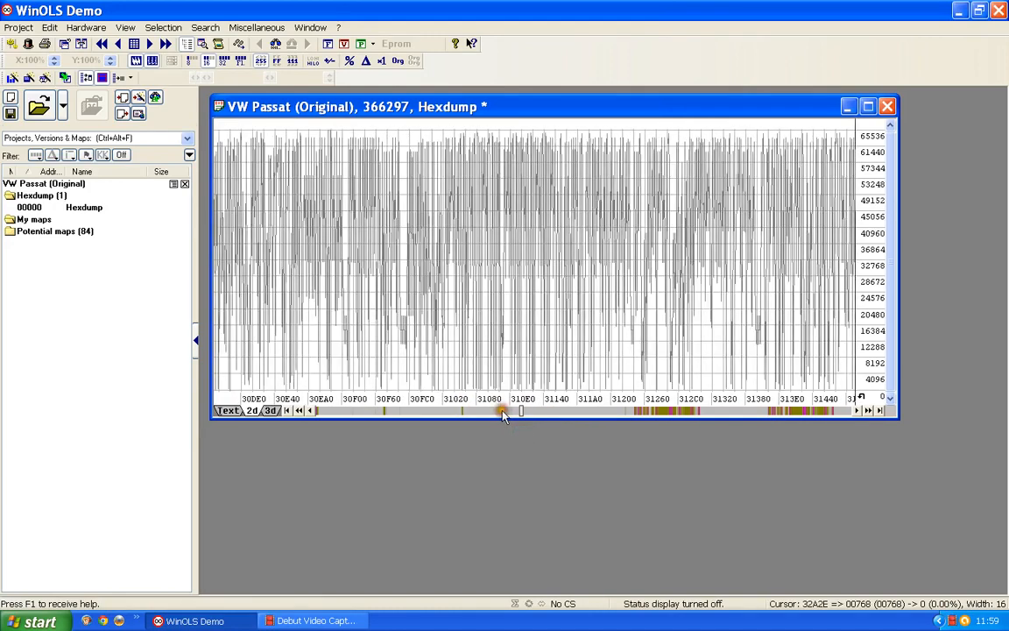
Examine the 2D graph while shifting it backward in small and larger increments from around address 30DE0.
{"action": "left_click", "coordinate": [317, 410]}
{"action": "left_click", "coordinate": [311, 410]}
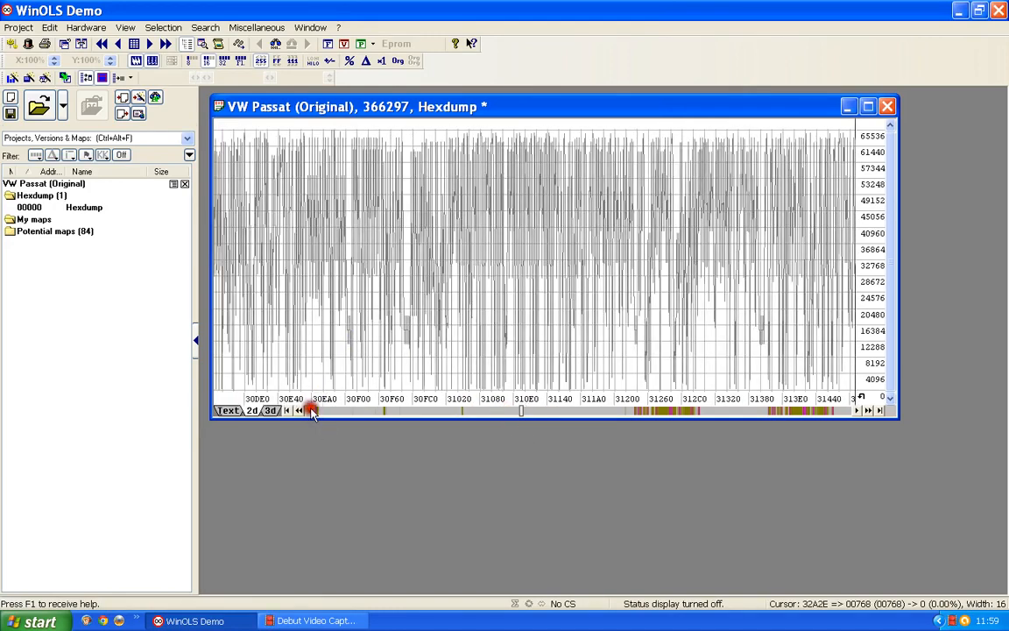
{"action": "left_click", "coordinate": [312, 411]}
{"action": "left_click", "coordinate": [311, 410]}
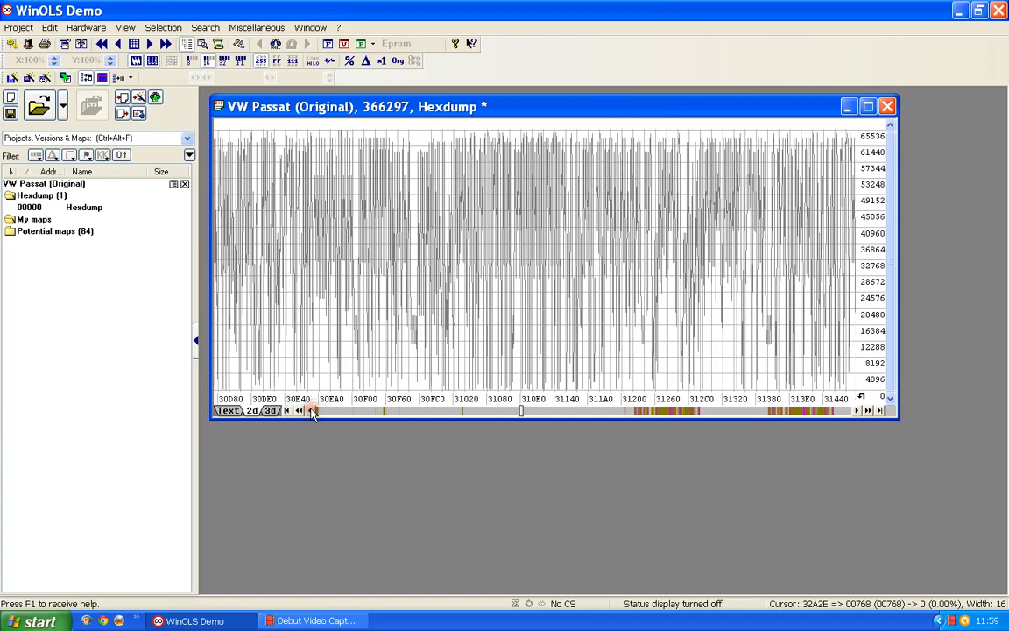
{"action": "left_click", "coordinate": [307, 411]}
{"action": "left_click", "coordinate": [307, 411]}
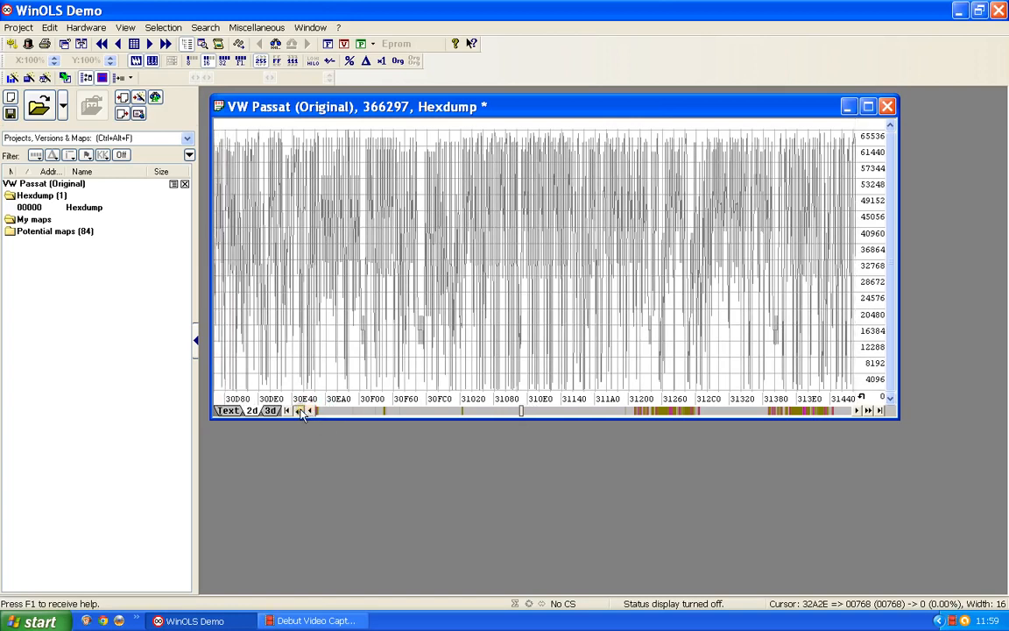
{"action": "left_click", "coordinate": [306, 411]}
{"action": "left_click", "coordinate": [302, 410]}
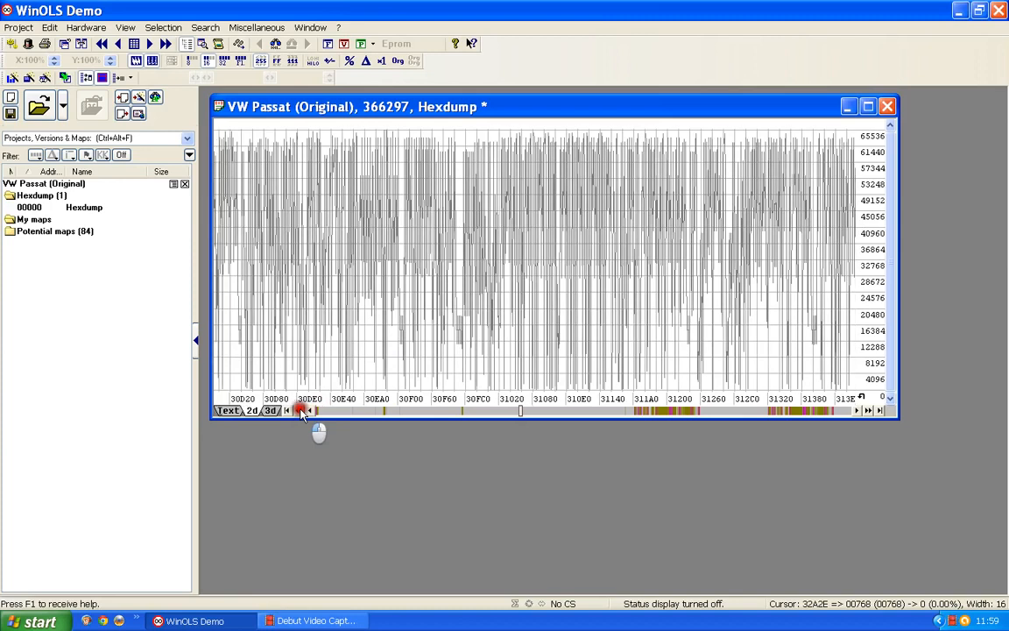
{"action": "left_click", "coordinate": [301, 411]}
{"action": "left_click", "coordinate": [301, 411]}
{"action": "left_click", "coordinate": [301, 411]}
{"action": "left_click", "coordinate": [301, 411]}
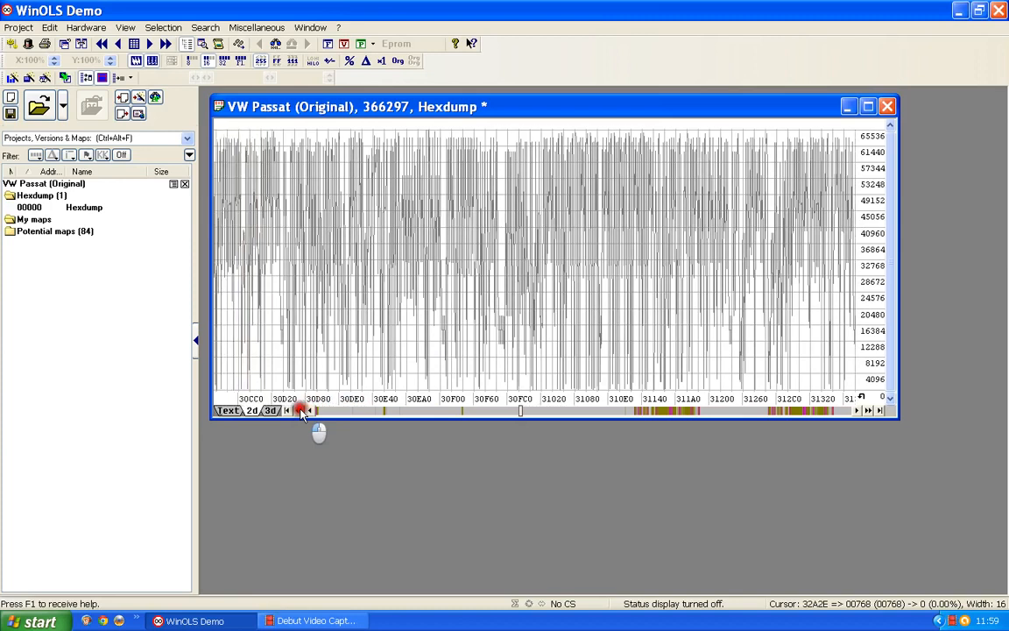
{"action": "left_click", "coordinate": [302, 411]}
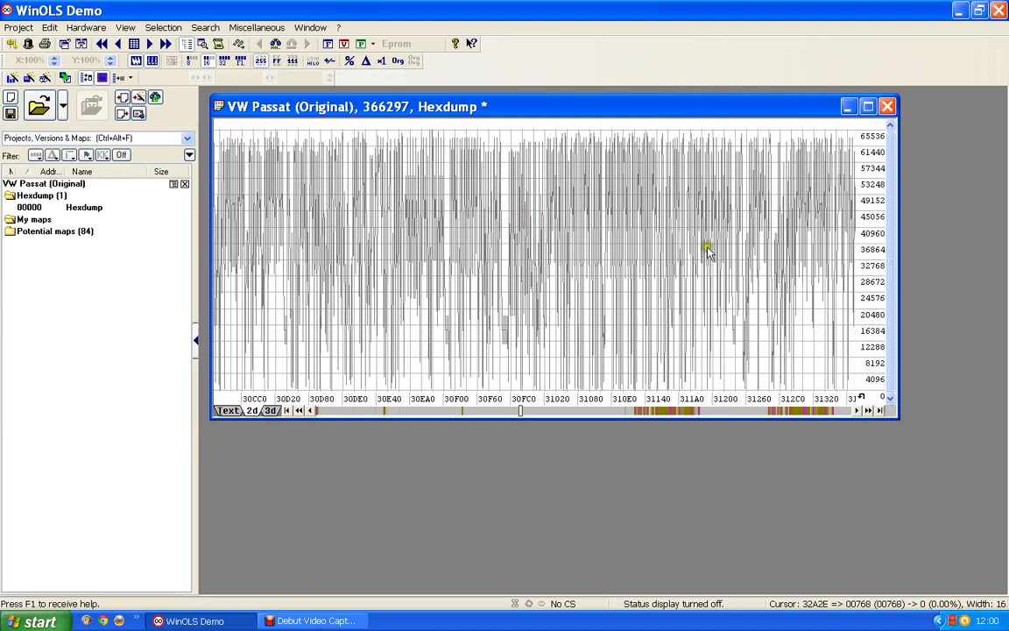
View the very start and end of the hexdump graph, and examine the data forward from around address 40000 in small increments.
{"action": "left_click", "coordinate": [287, 411]}
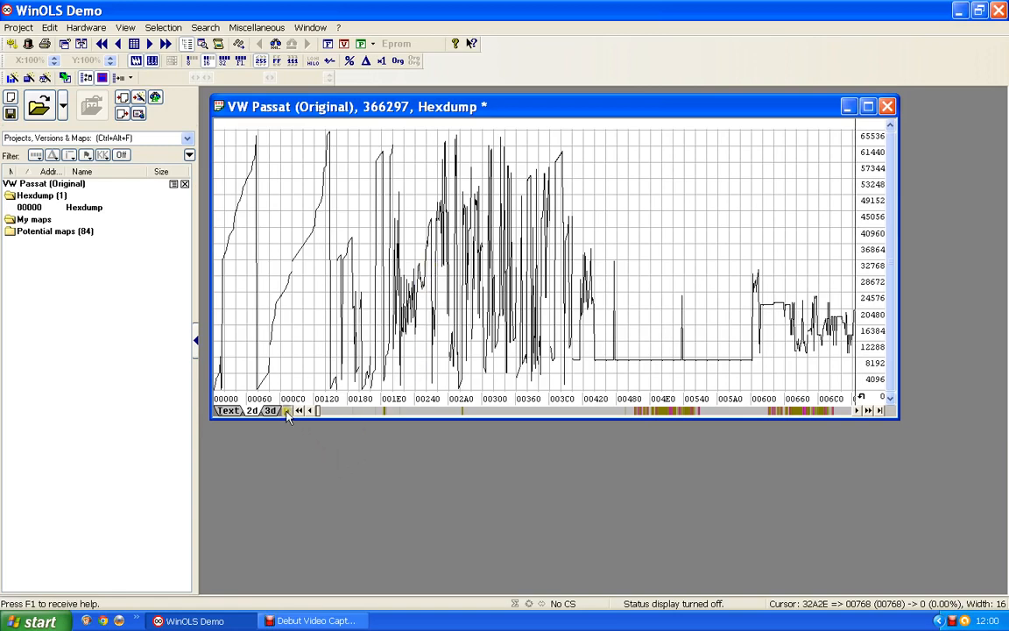
{"action": "left_click", "coordinate": [879, 412]}
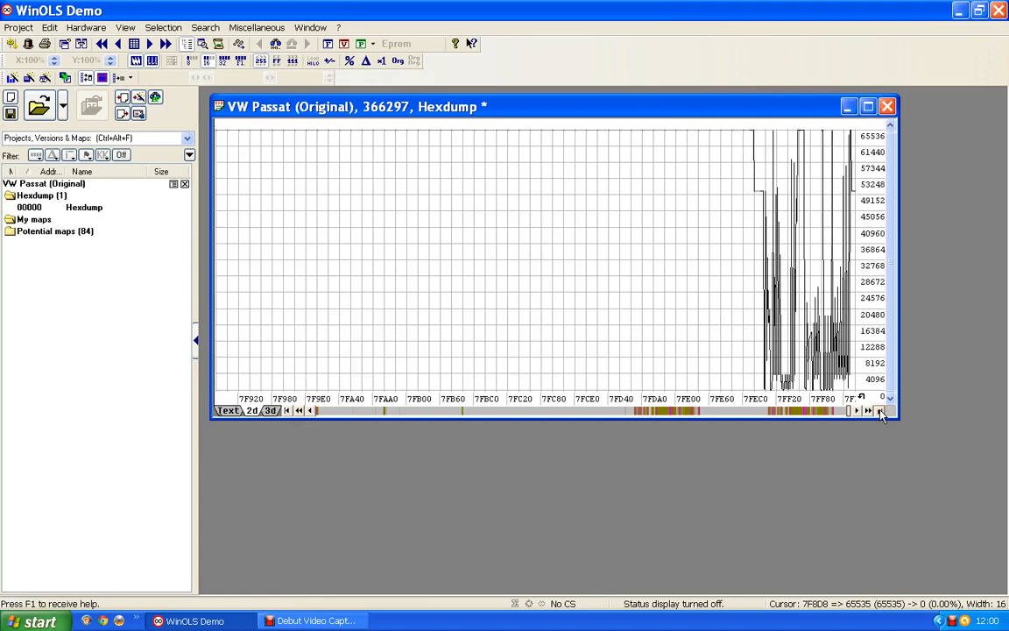
{"action": "left_click_drag", "start_coordinate": [851, 416], "coordinate": [584, 416]}
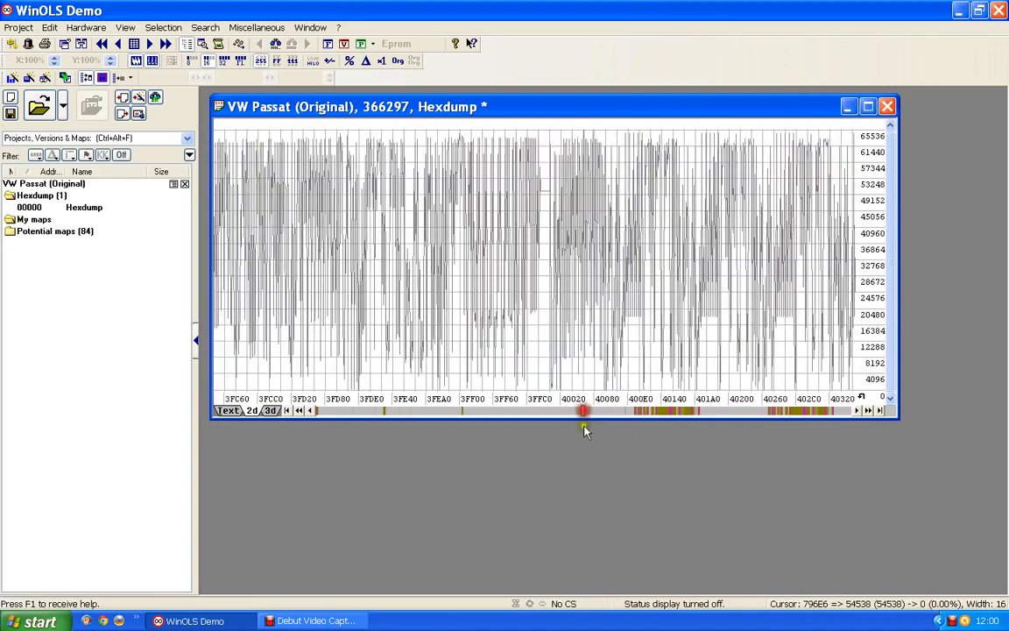
{"action": "left_click", "coordinate": [857, 412]}
{"action": "left_click", "coordinate": [857, 412]}
{"action": "left_click", "coordinate": [857, 412]}
{"action": "left_click", "coordinate": [857, 412]}
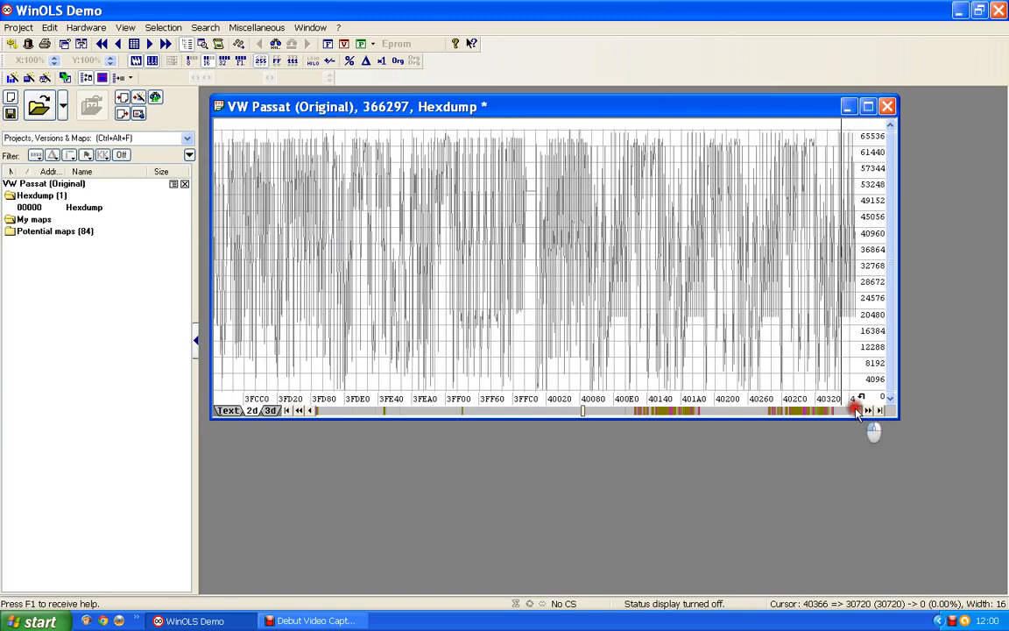
{"action": "left_click", "coordinate": [855, 409]}
{"action": "left_click", "coordinate": [867, 413]}
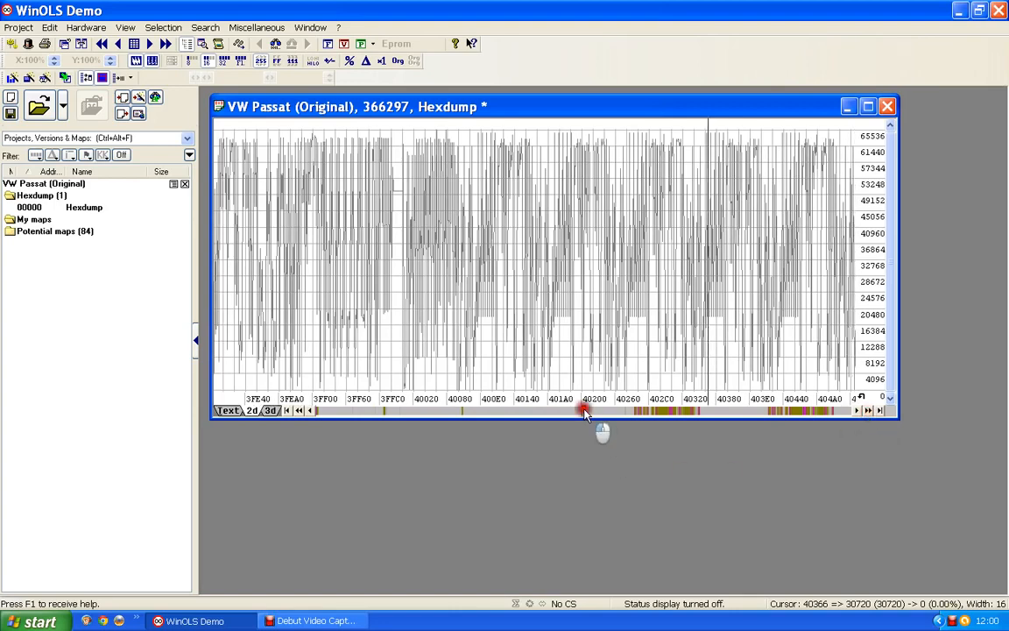
Show the Bosch 13x16 and 6x5 potential maps near address 4C0E0 in the 2D graph and switch the data's lo/hi byte organisation.
{"action": "left_click_drag", "start_coordinate": [584, 412], "coordinate": [634, 416]}
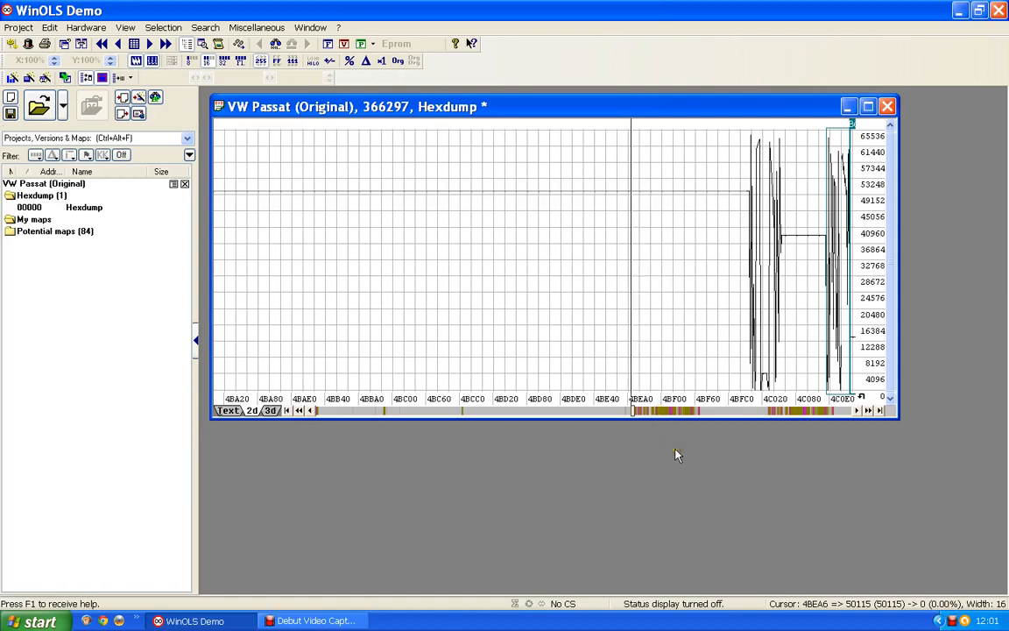
{"action": "left_click", "coordinate": [823, 466]}
{"action": "left_click", "coordinate": [650, 459]}
{"action": "left_click", "coordinate": [868, 411]}
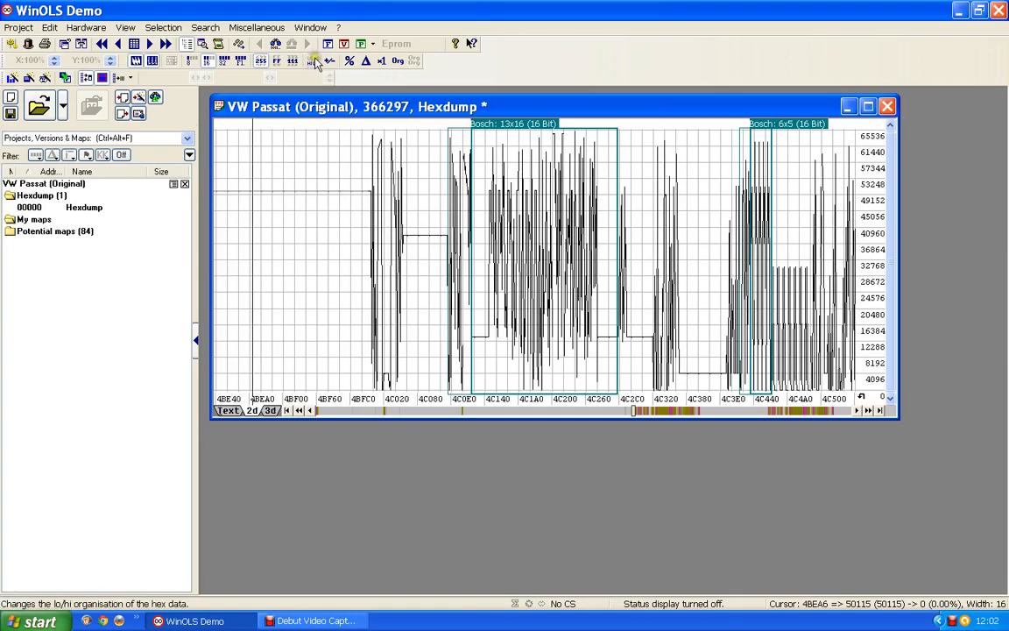
{"action": "left_click", "coordinate": [312, 62]}
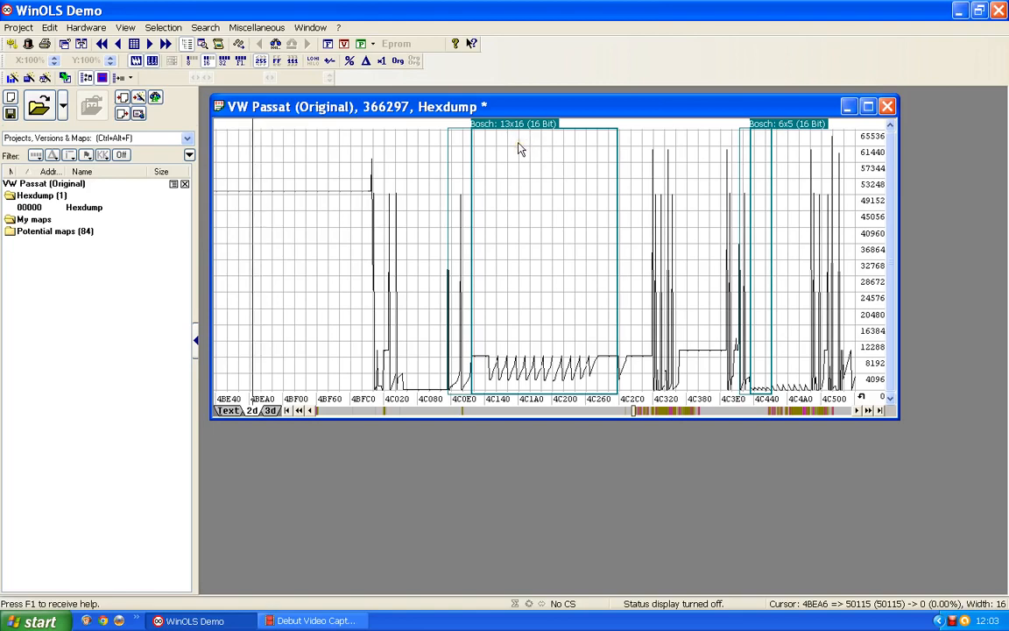
Open the Bosch 13x16 potential map as a table and move the map and hexdump windows apart to expose the graph.
{"action": "left_click", "coordinate": [547, 161]}
{"action": "double_click", "coordinate": [516, 126]}
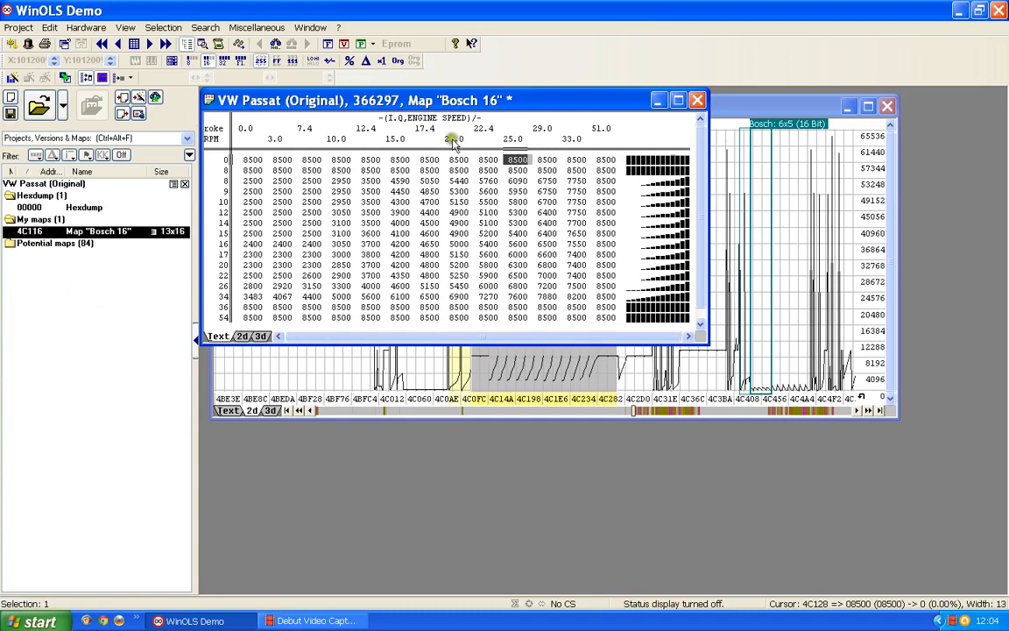
{"action": "left_click", "coordinate": [571, 147]}
{"action": "left_click_drag", "start_coordinate": [571, 148], "coordinate": [851, 345]}
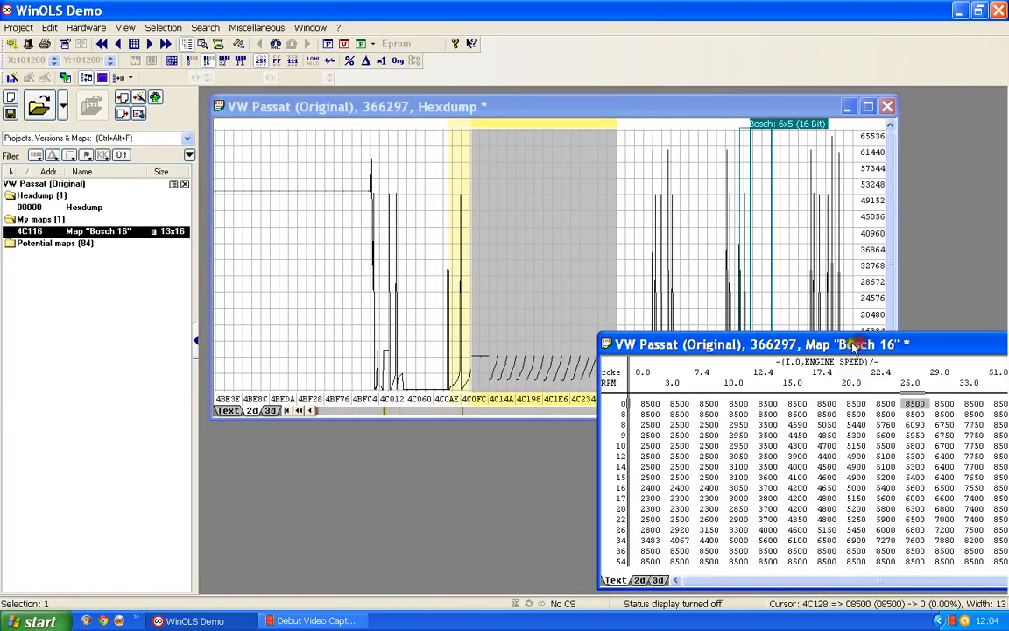
{"action": "left_click_drag", "start_coordinate": [659, 102], "coordinate": [575, 98]}
{"action": "left_click", "coordinate": [857, 383]}
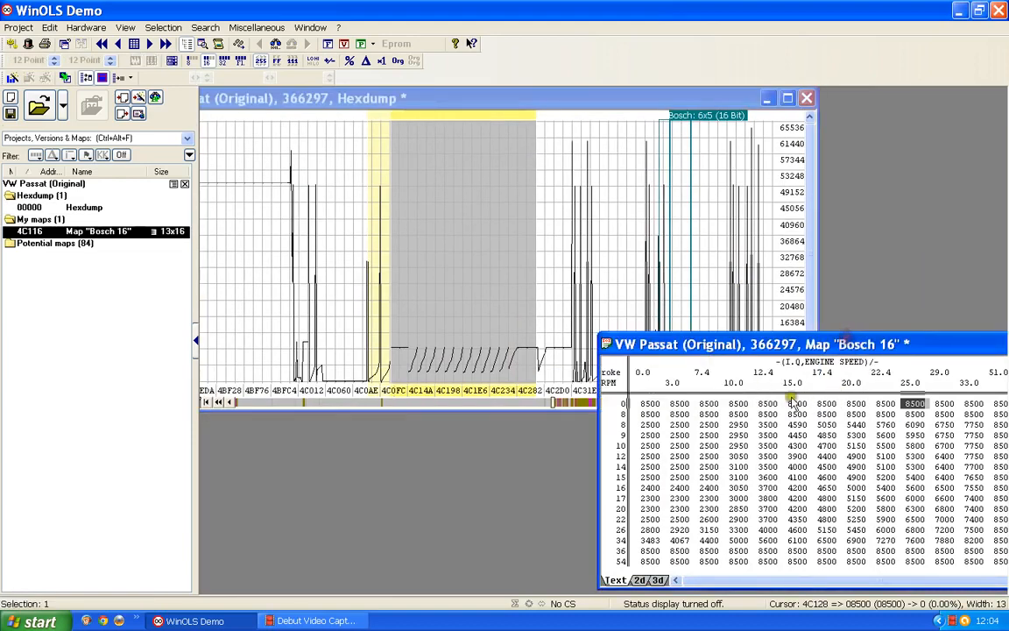
Compare the Bosch 16 map's 2D graph, 3D surface and text table, repositioning its window and leaving it in text view.
{"action": "left_click", "coordinate": [641, 580]}
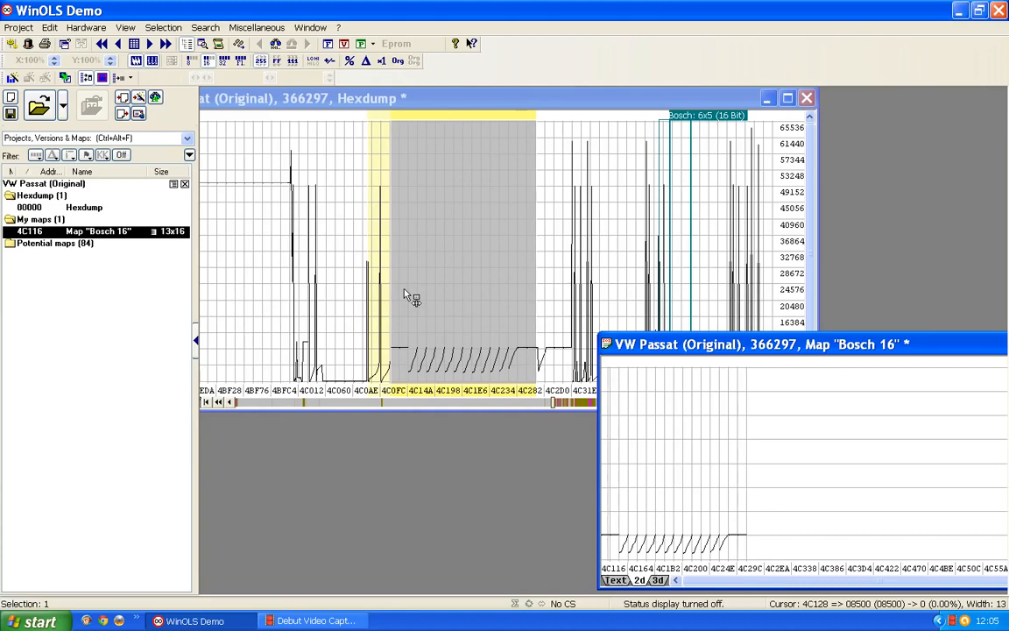
{"action": "left_click", "coordinate": [658, 581]}
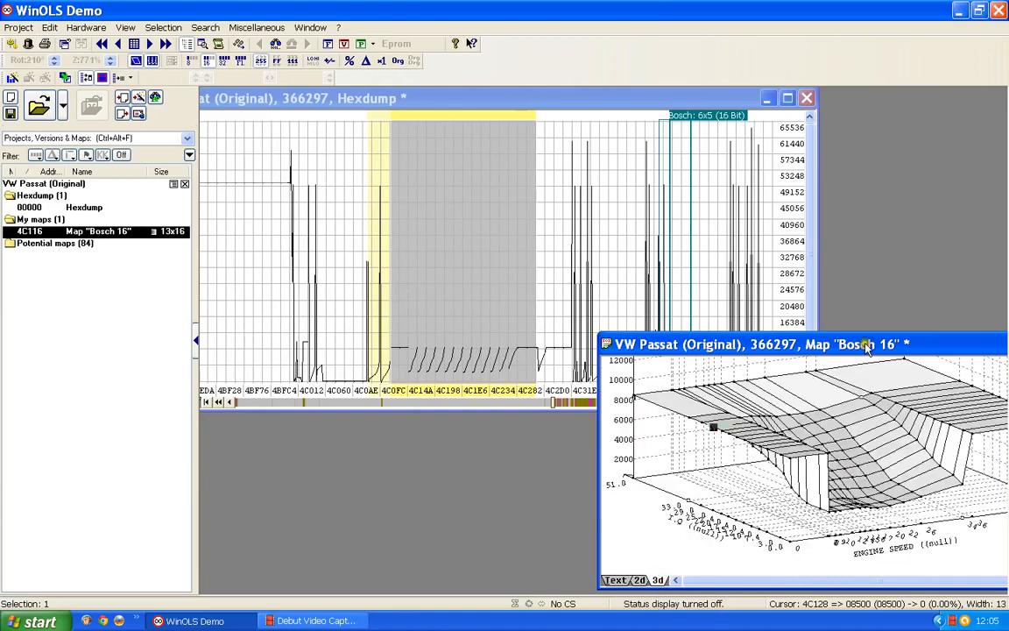
{"action": "left_click_drag", "start_coordinate": [865, 344], "coordinate": [673, 326]}
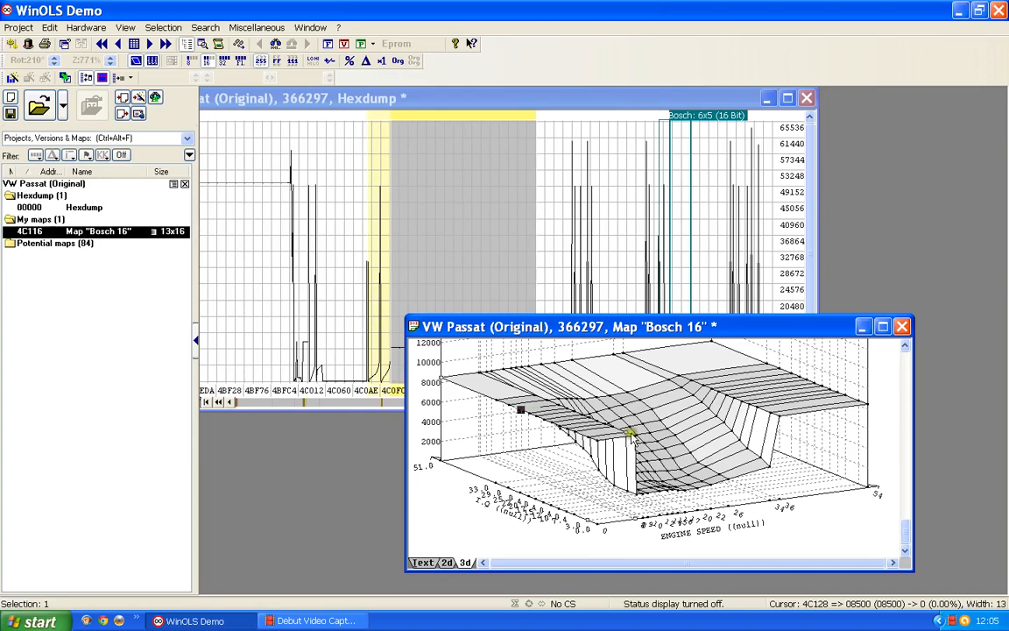
{"action": "left_click", "coordinate": [424, 561]}
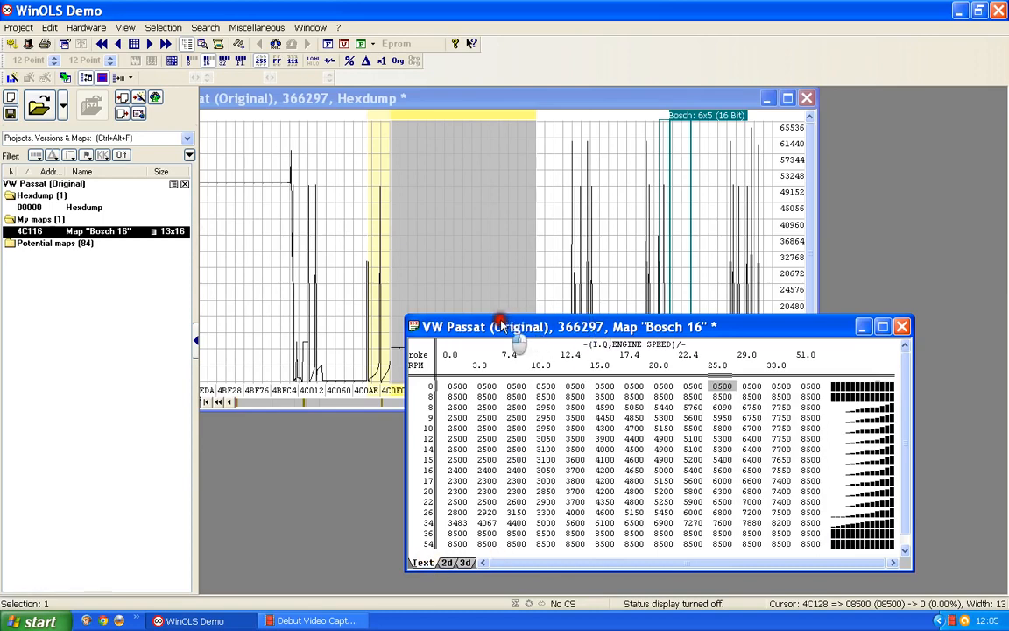
{"action": "left_click_drag", "start_coordinate": [592, 335], "coordinate": [505, 331]}
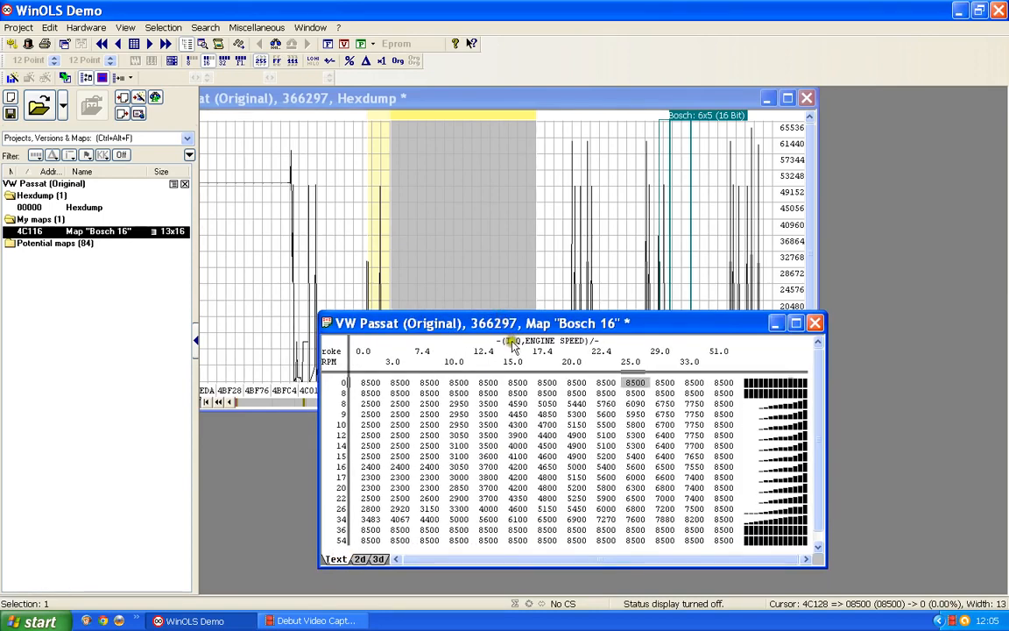